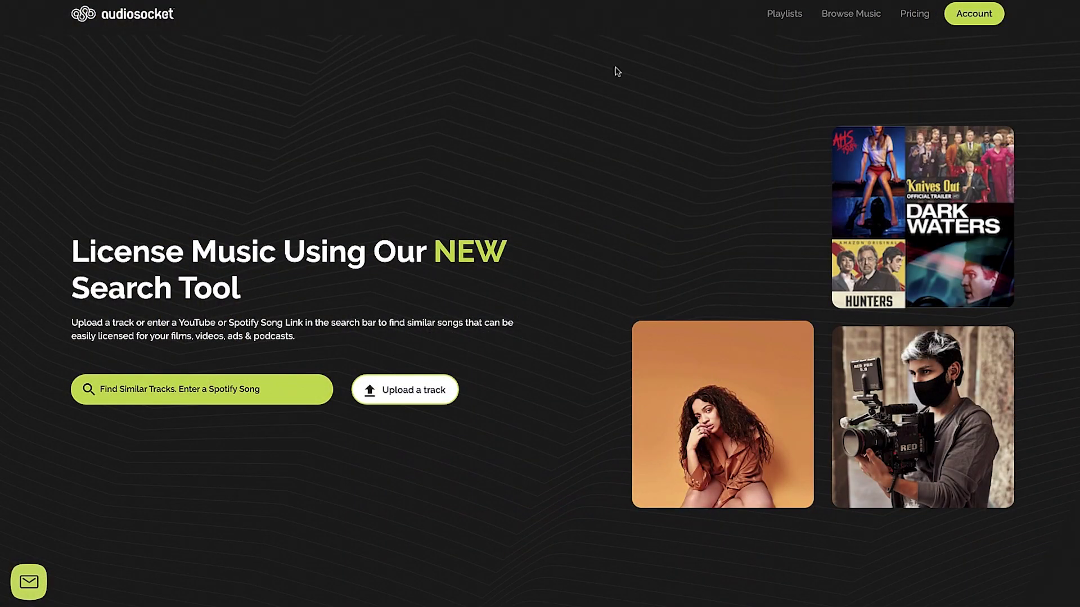
Filter the music catalogue to the Chill mood and play Love Never Dies from about 16%
click(851, 18)
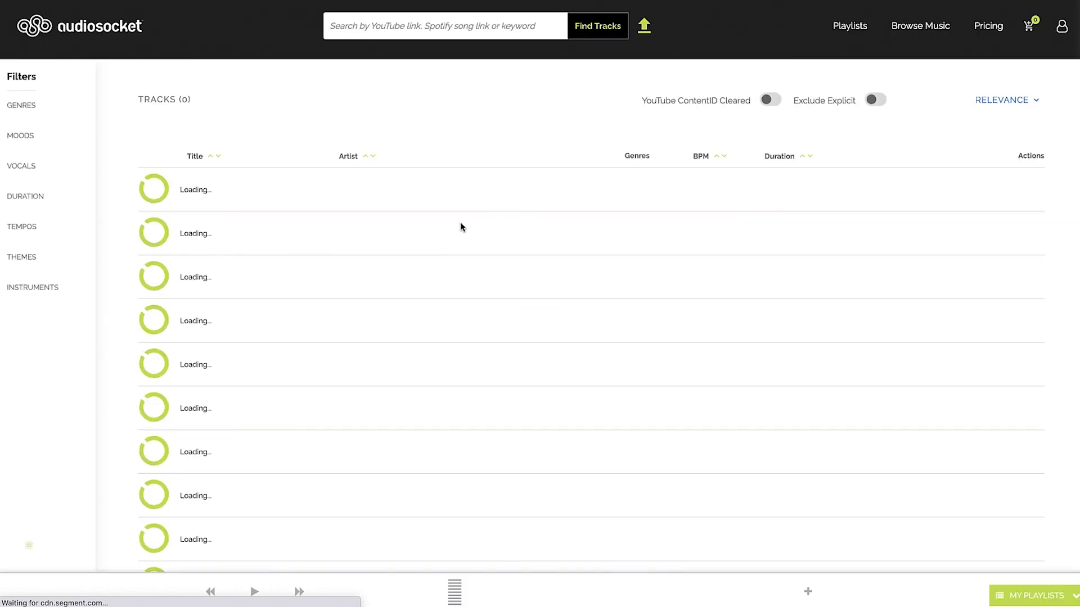
click(20, 141)
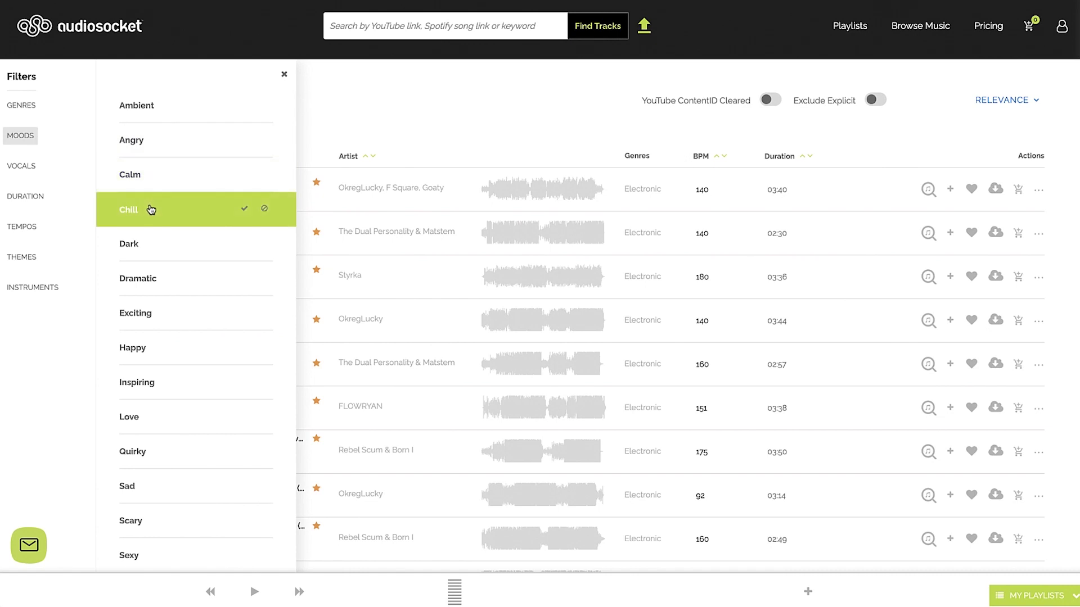
click(284, 75)
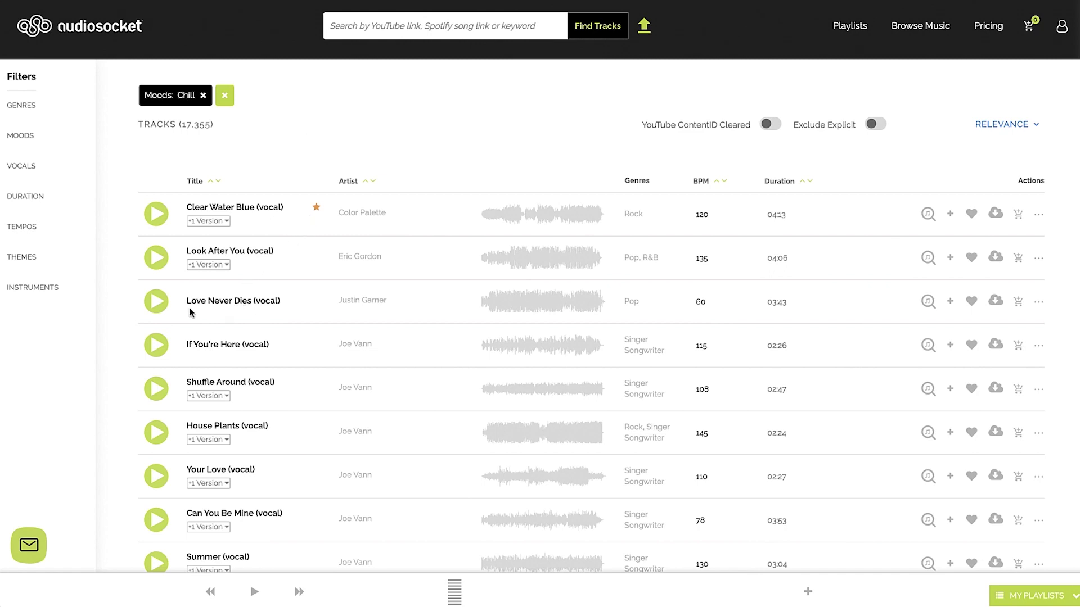
click(157, 304)
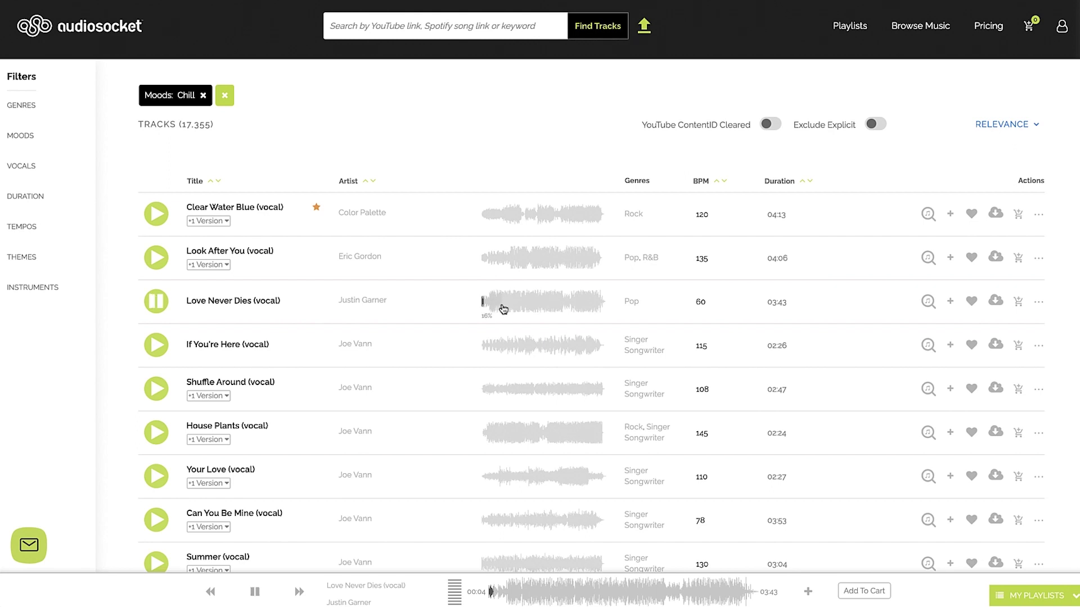
click(502, 303)
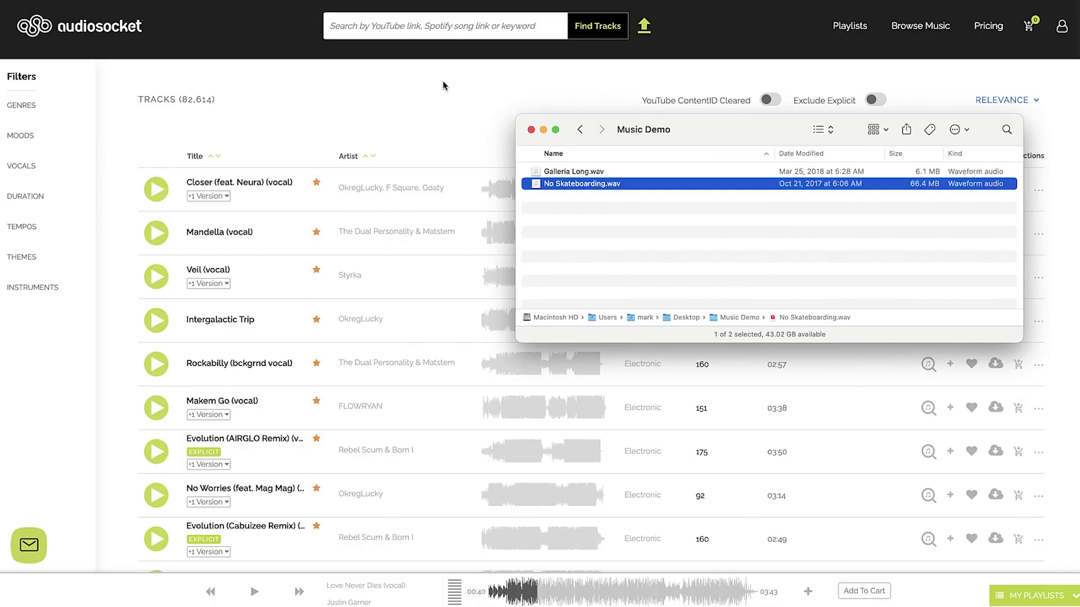
Bring the AudioSocket catalogue page back in front of Finder
click(663, 39)
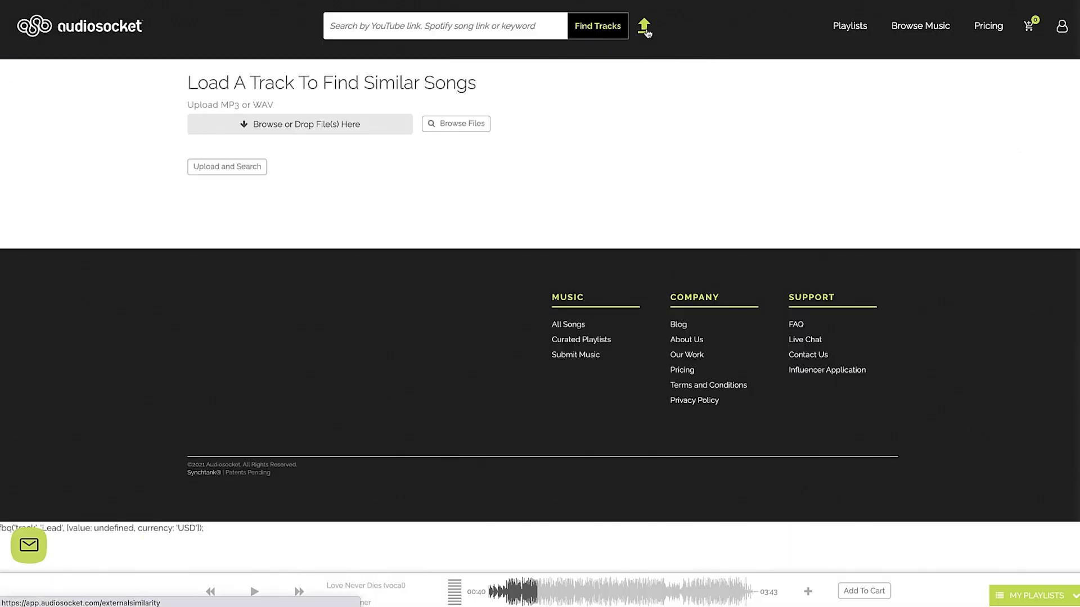
Upload No Skateboarding.wav from Finder and search for similar songs
key(super+Tab)
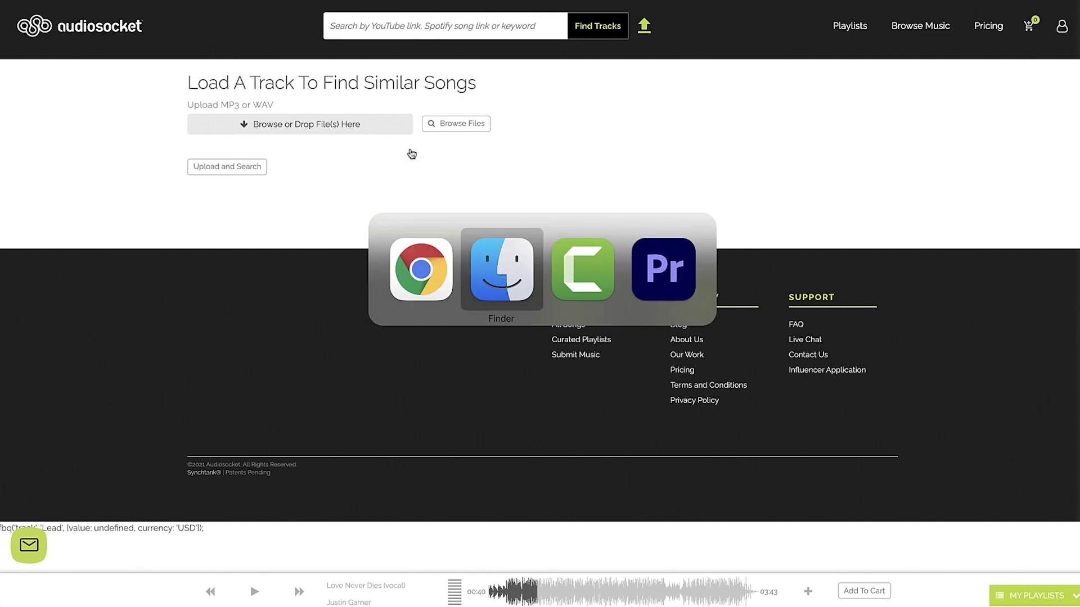
drag(540, 188, 287, 130)
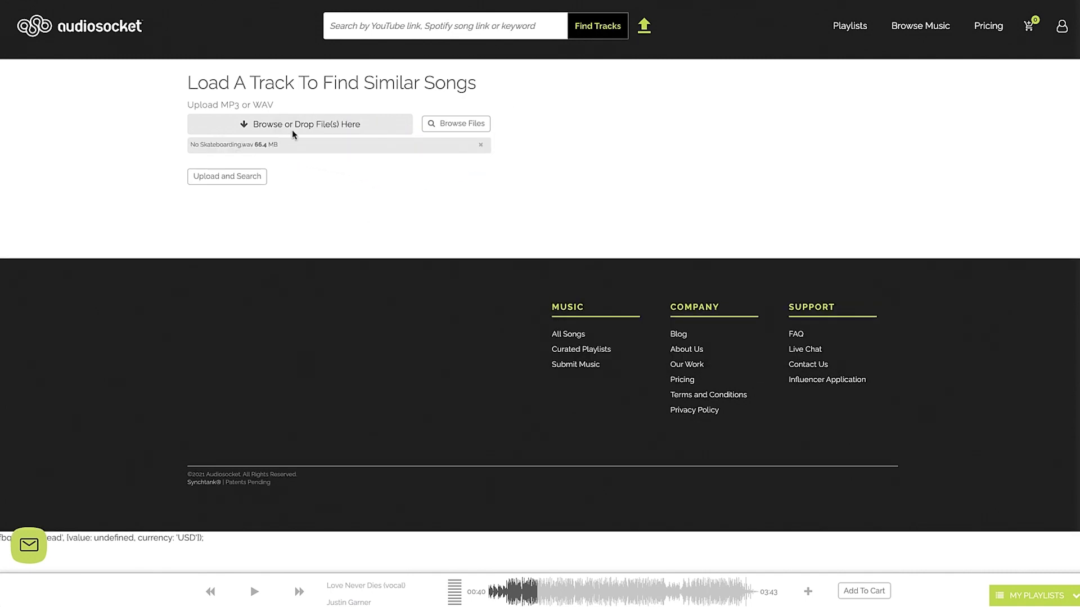
click(241, 182)
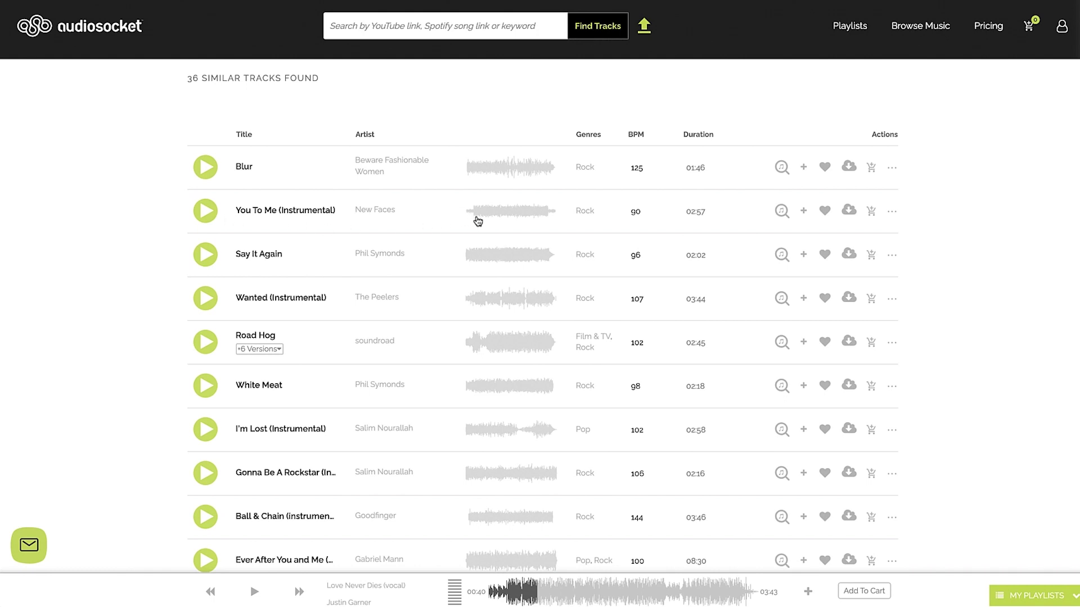
Preview You To Me (Instrumental), Wanted (Instrumental) and Road Hog, then show Road Hog's versions
click(205, 213)
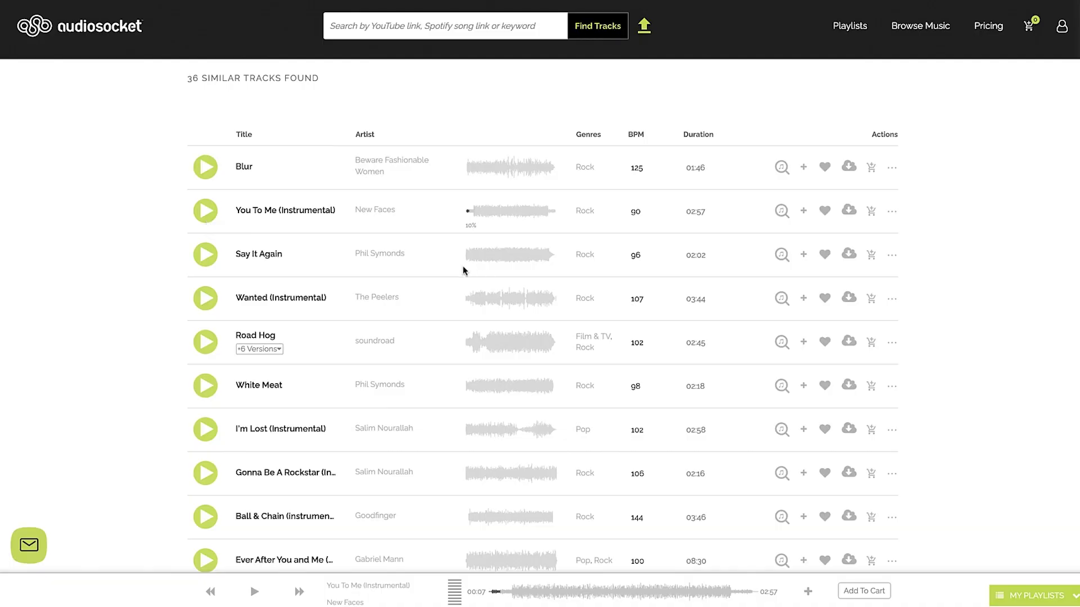
click(216, 304)
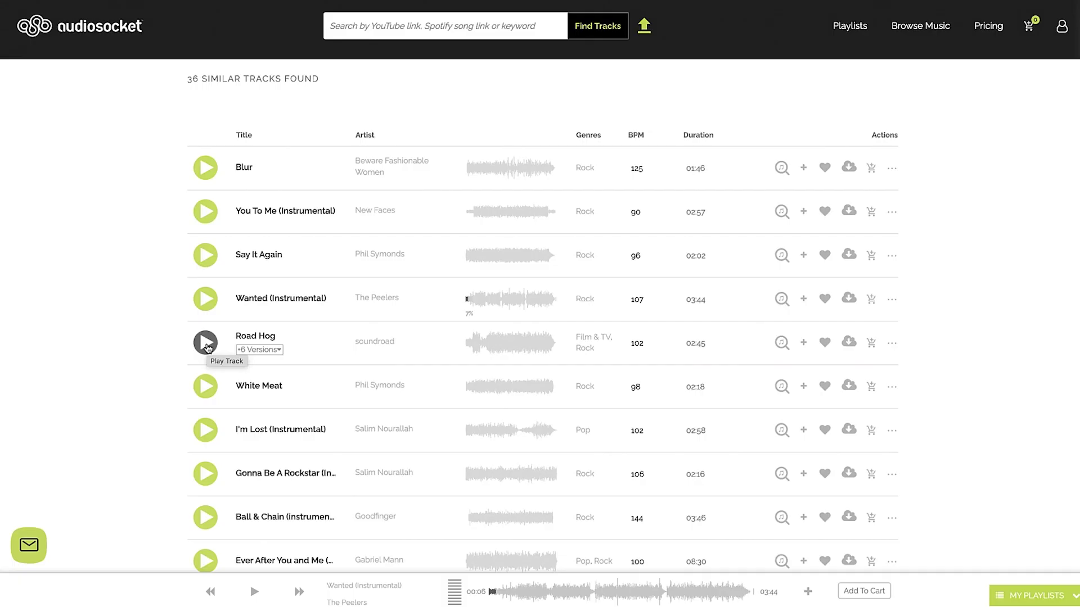
click(206, 344)
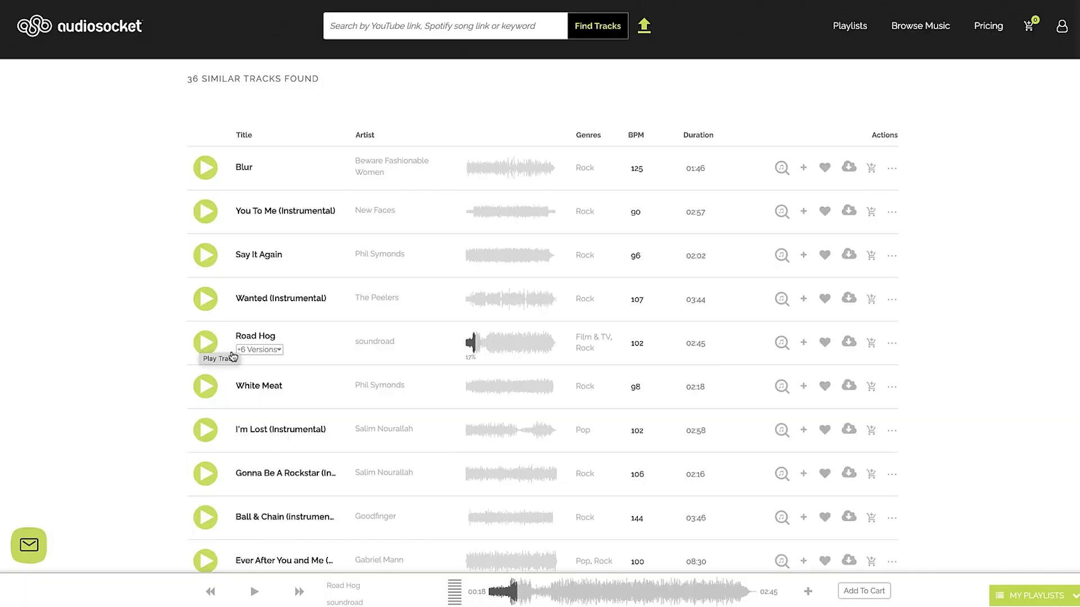
click(271, 350)
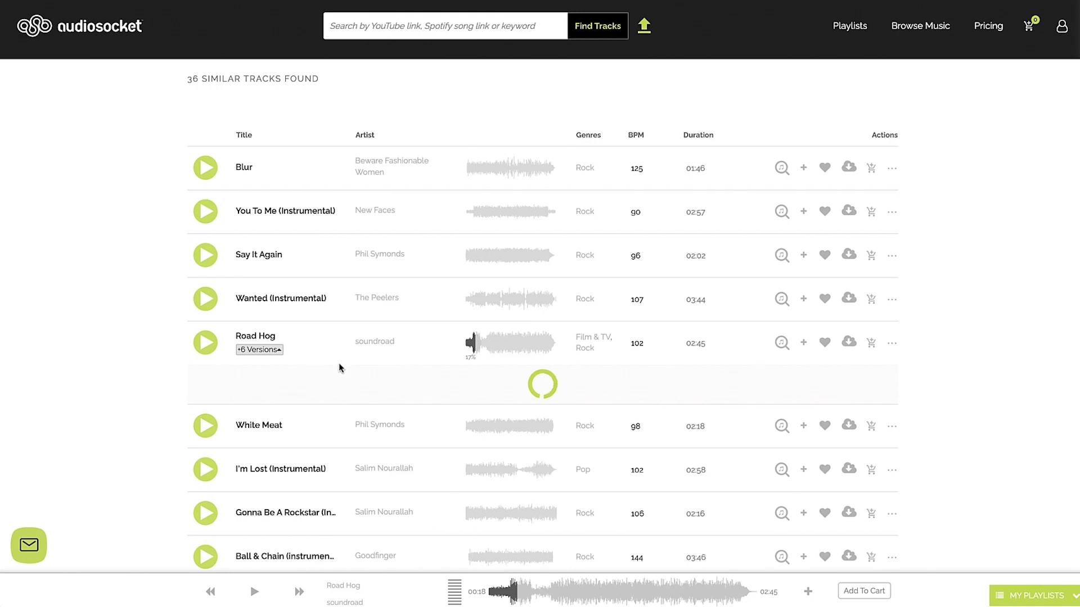
Scroll down through the similar-track results below Road Hog
scroll(338, 367, down, 2)
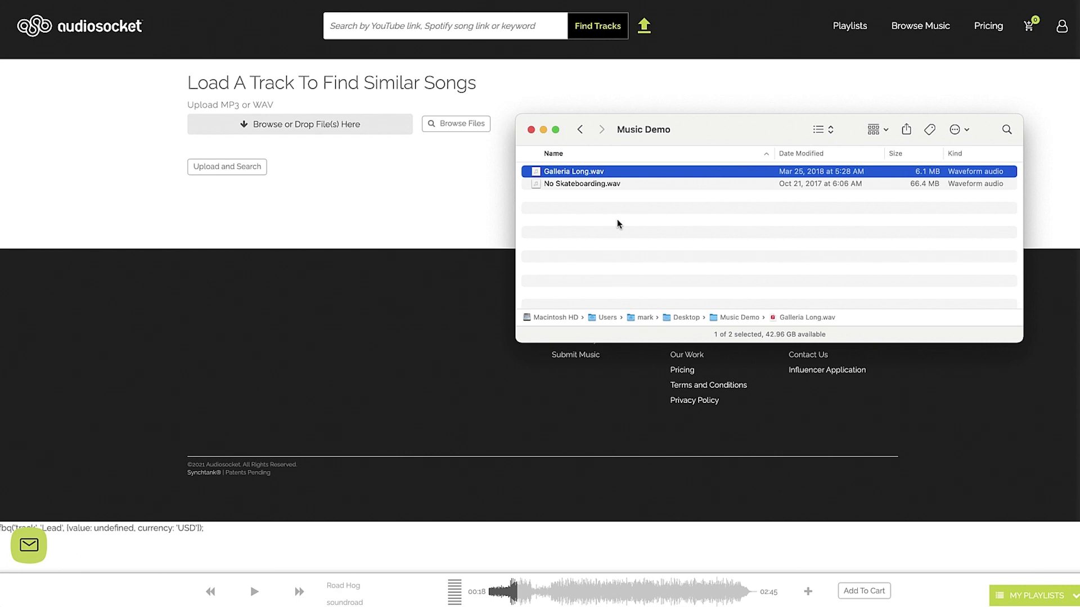
Listen to Galleria Long.wav, then upload it and search for similar songs
key(space)
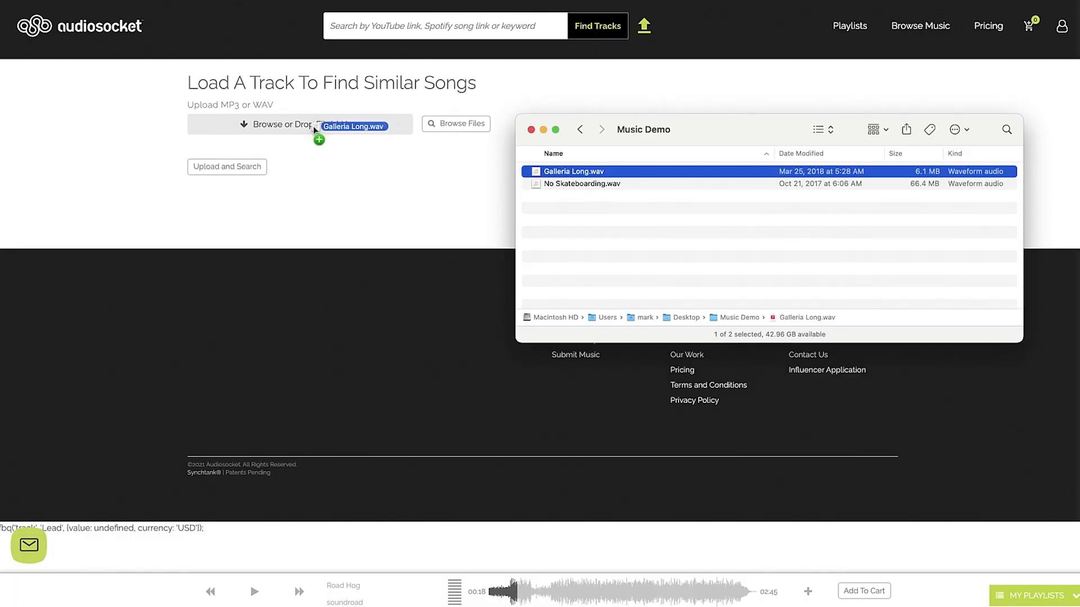
drag(314, 129, 312, 130)
click(231, 179)
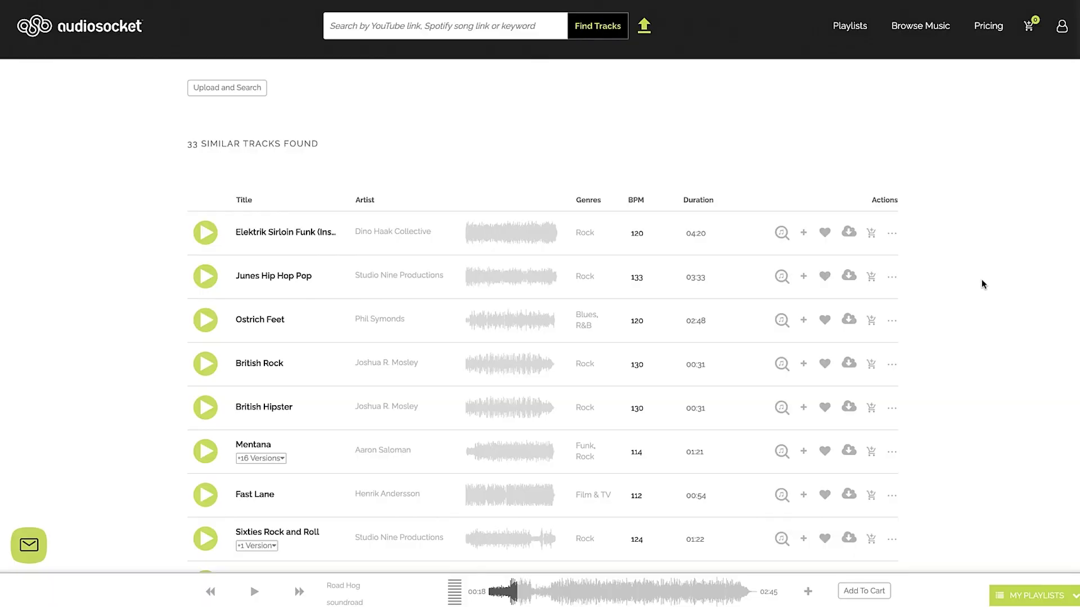
Scroll the 33 similar results, preview Congoleum, and open all tracks by Be Cool's artist
scroll(981, 281, down, 2)
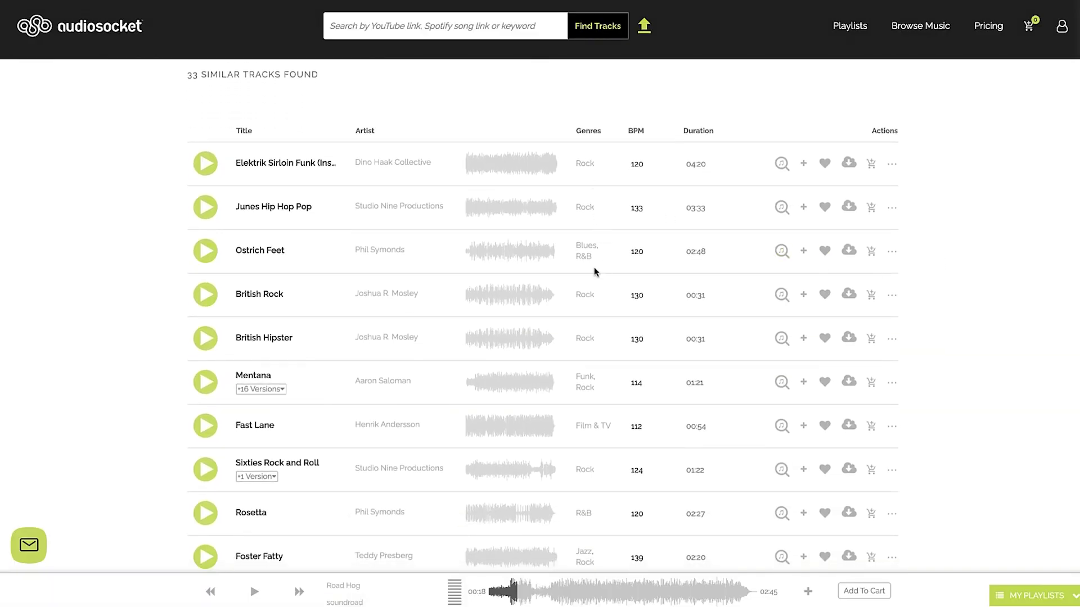
scroll(580, 276, down, 1)
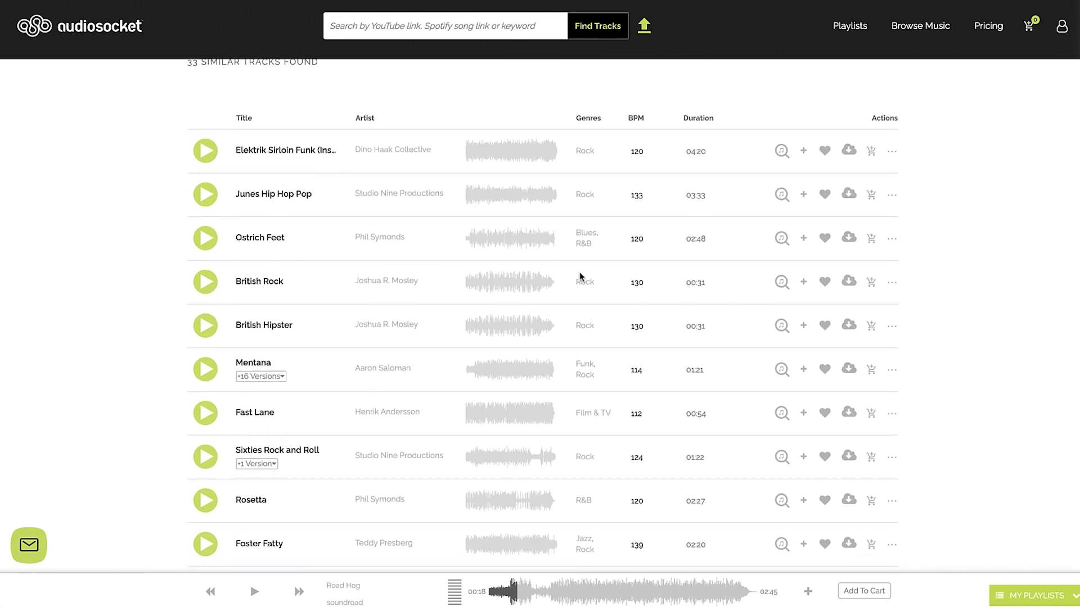
scroll(580, 275, down, 5)
scroll(581, 276, down, 3)
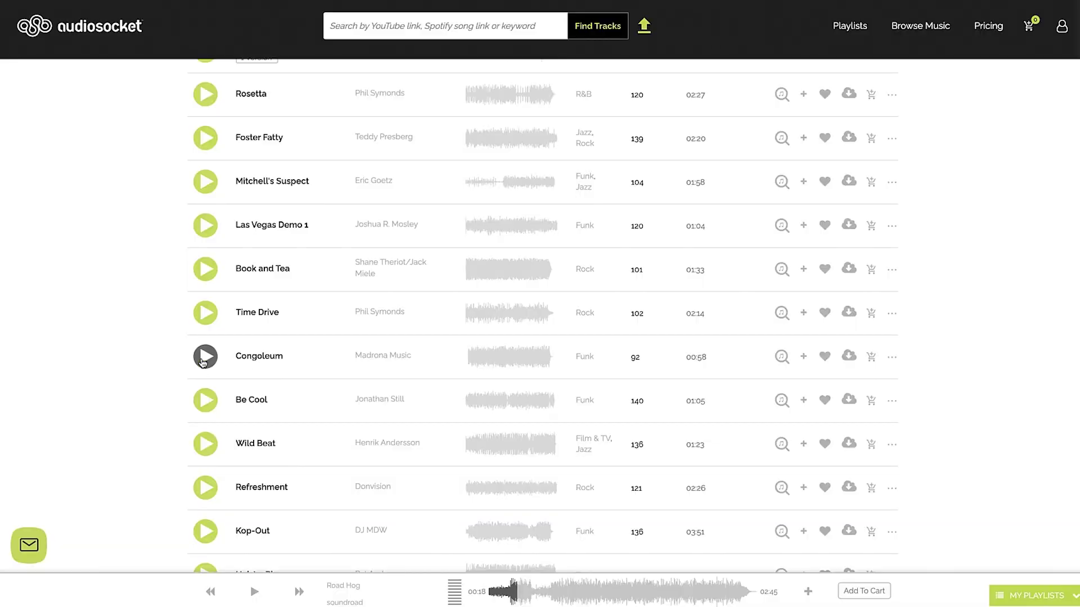
click(204, 357)
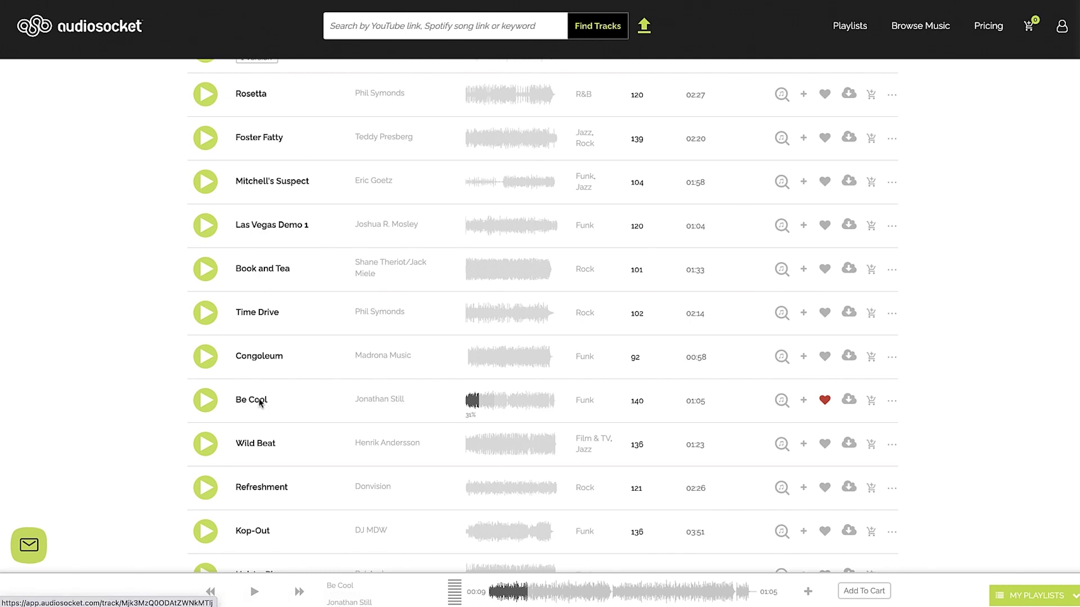
click(378, 403)
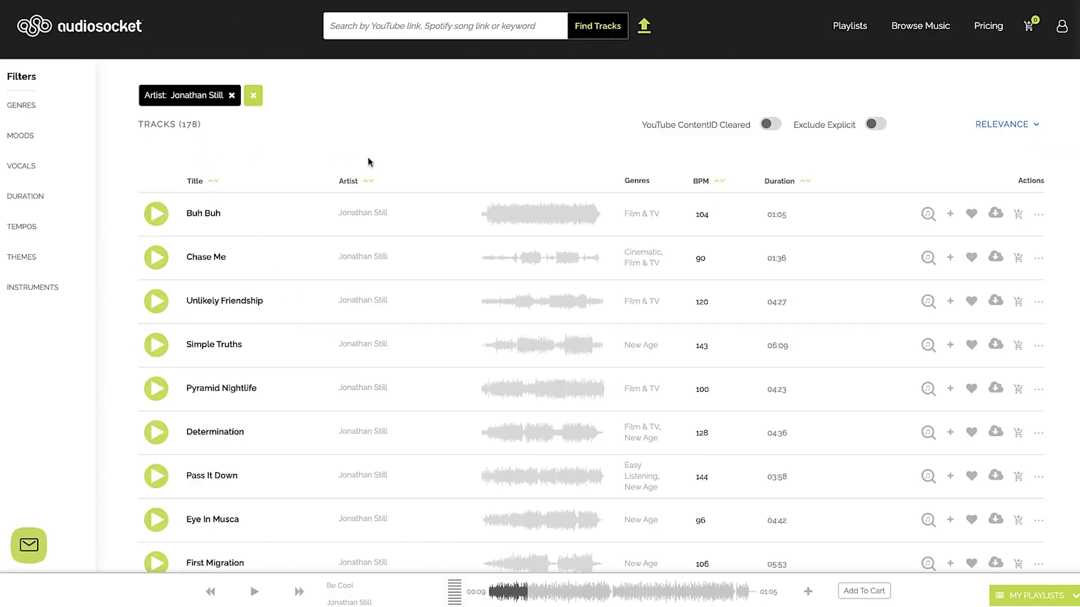
Preview Buh Buh, scroll the 178-track artist list, and reveal Look At Me's other version
scroll(338, 183, down, 1)
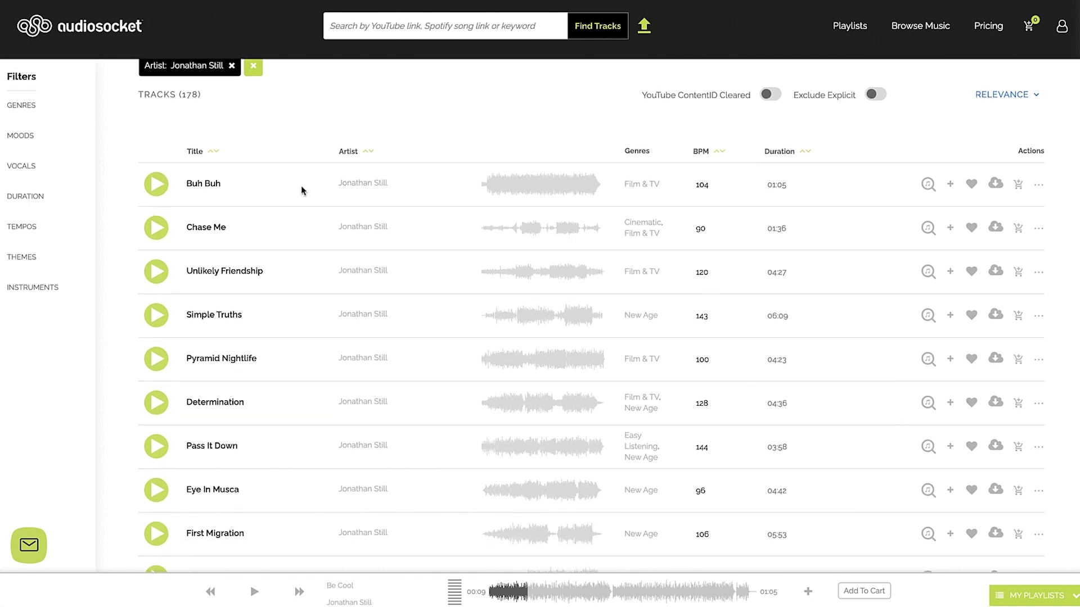
click(156, 184)
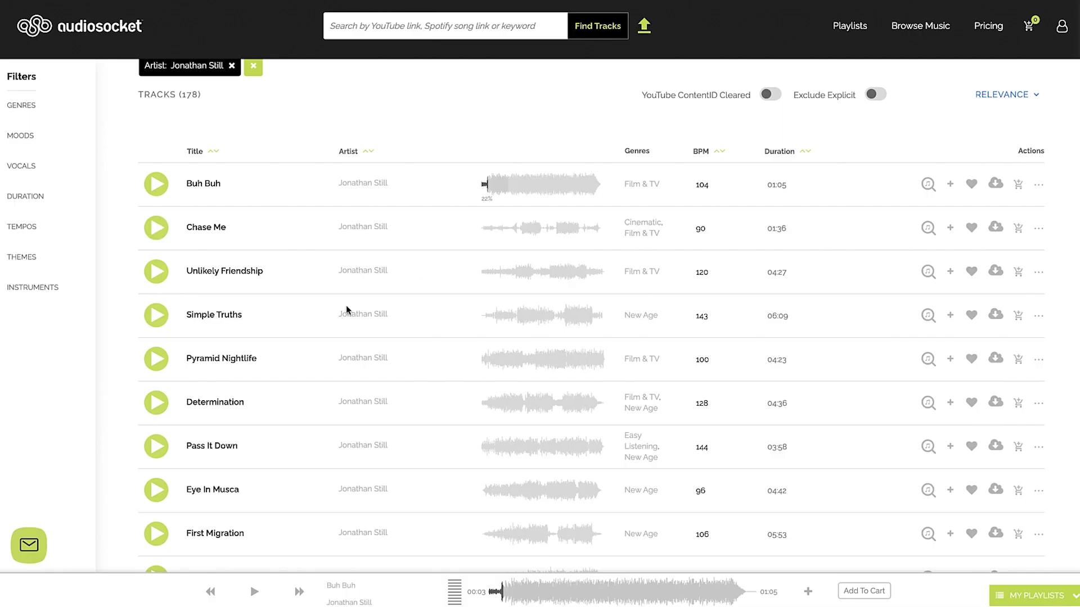
scroll(377, 312, down, 7)
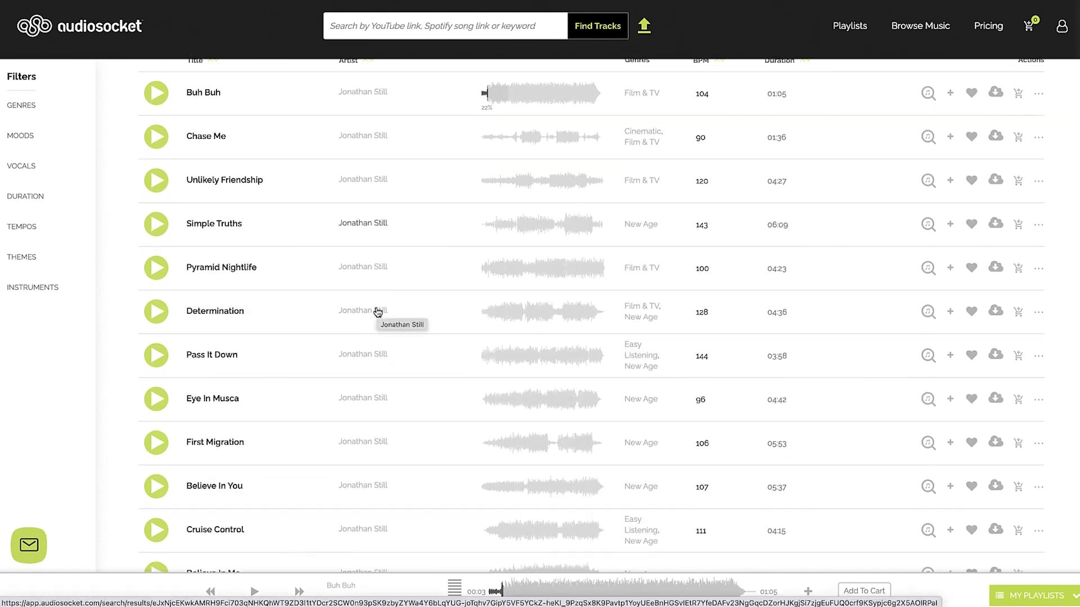
scroll(377, 312, down, 1)
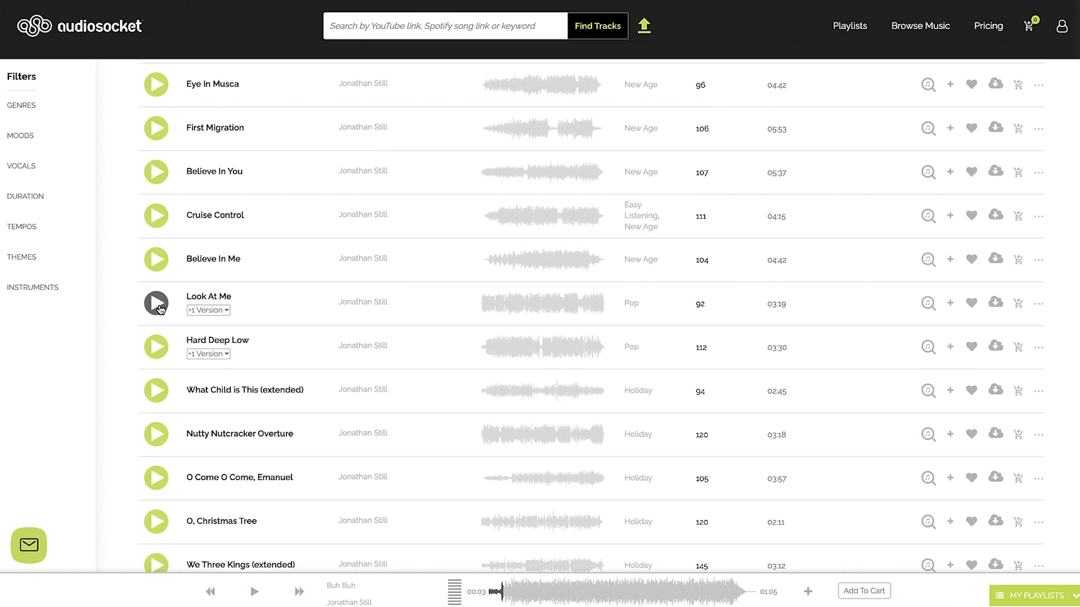
click(219, 311)
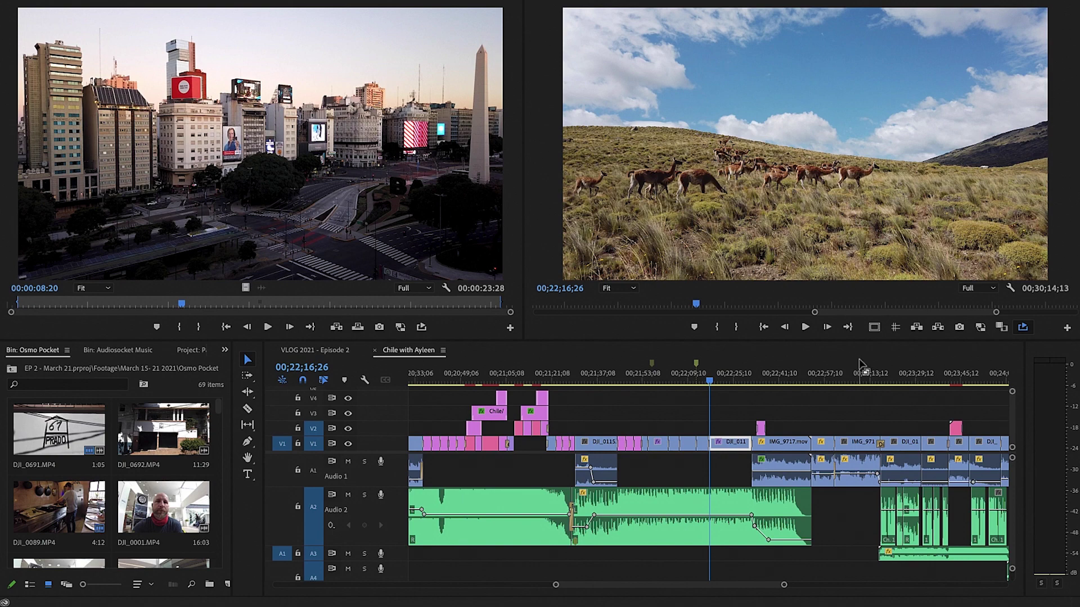
Open VLOG 2021 - Episode 2's Audio 2 music clip in the Source Monitor, play it, then close it
click(306, 353)
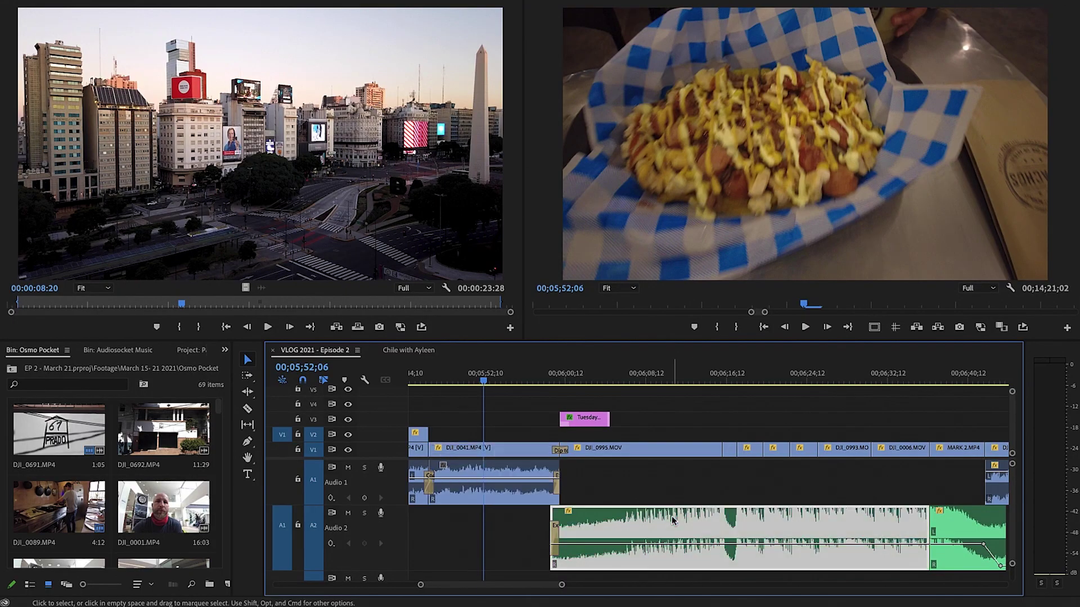
double_click(673, 520)
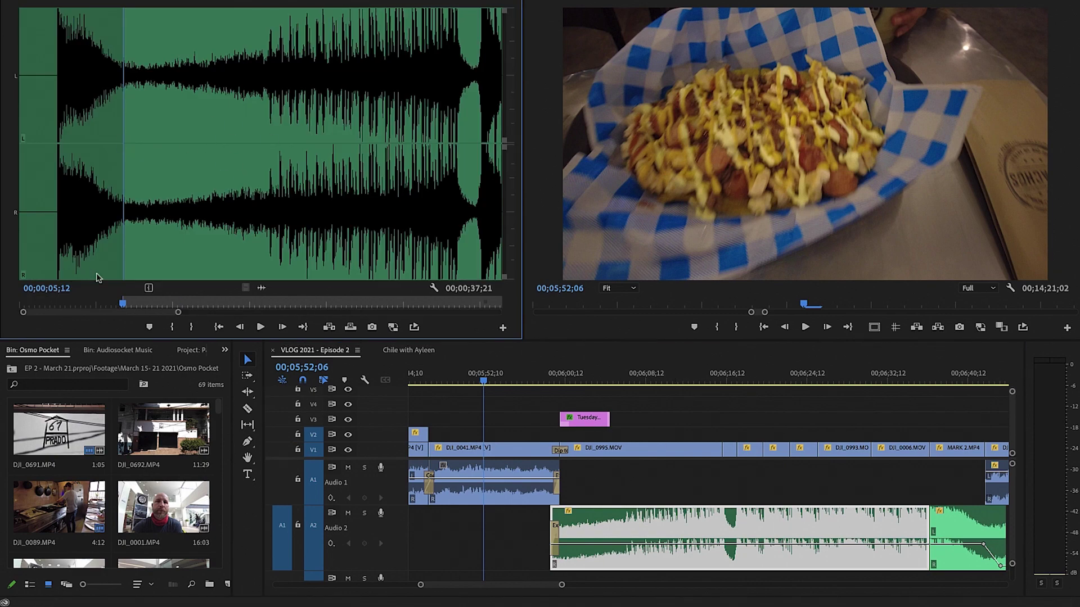
drag(119, 306, 54, 306)
key(space)
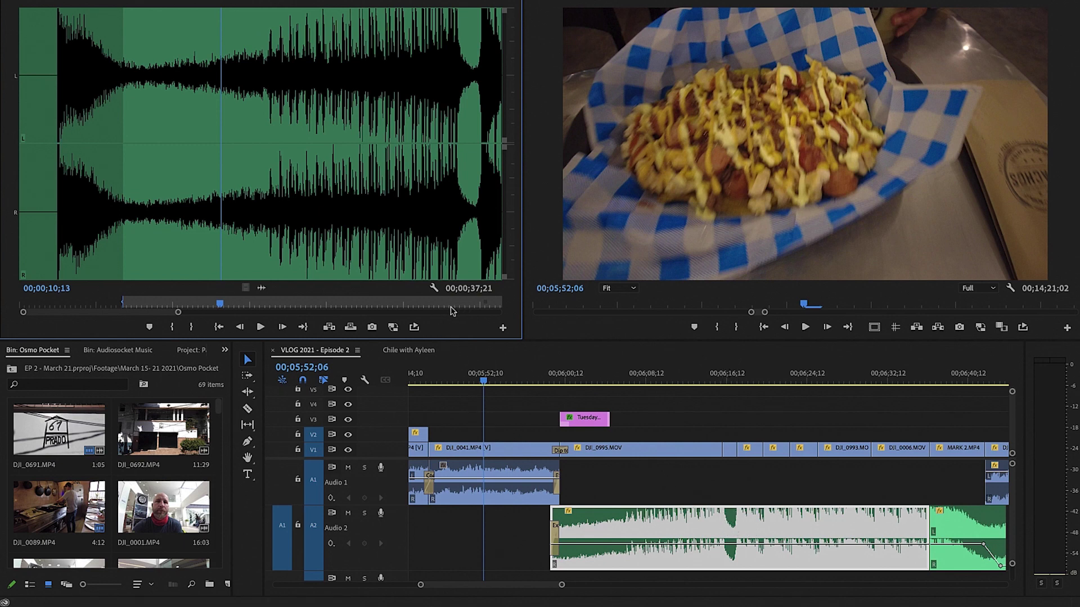
key(minus)
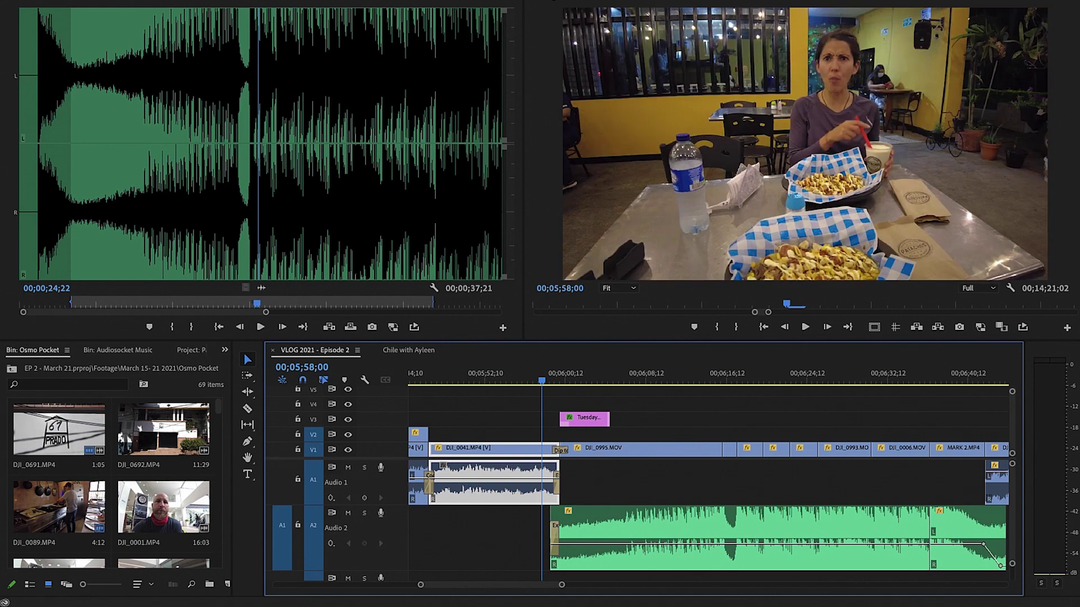
key(alt+shift+1)
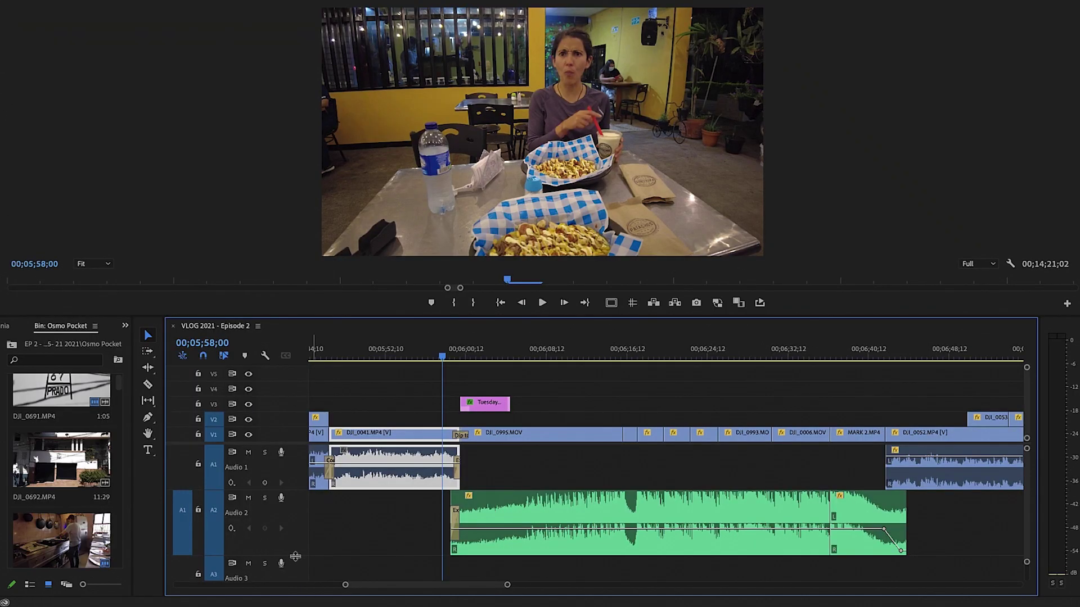
Make the Audio 2 track taller and set the playhead to 00;05;56;04
drag(302, 558, 302, 563)
click(406, 354)
click(425, 358)
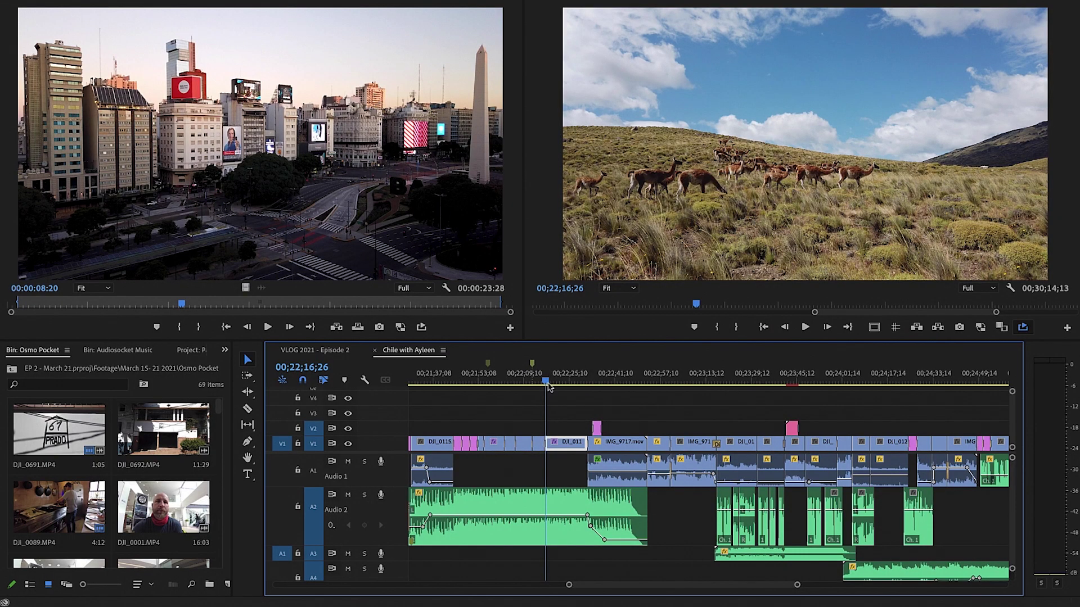
drag(549, 387, 553, 387)
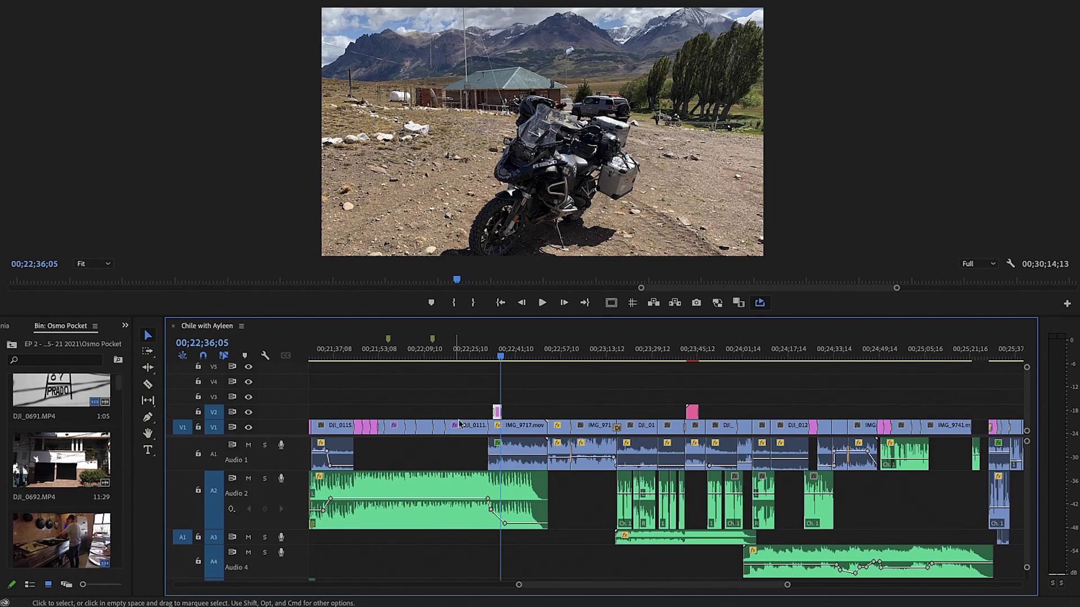
Zoom the timeline in and move the playhead onto the guanaco hillside clip near 22;19;03
key(=)
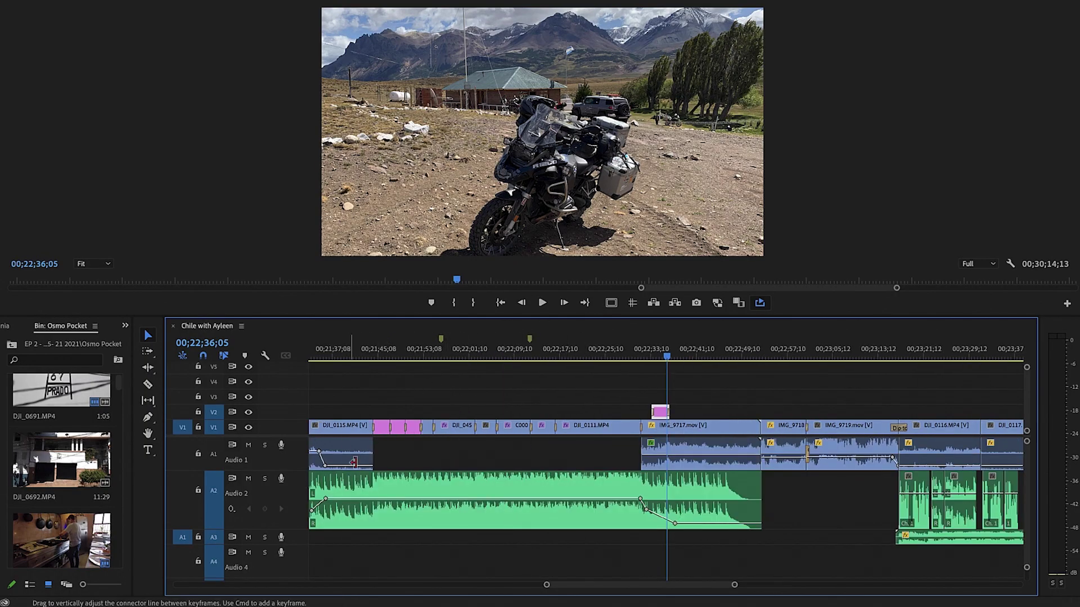
click(508, 354)
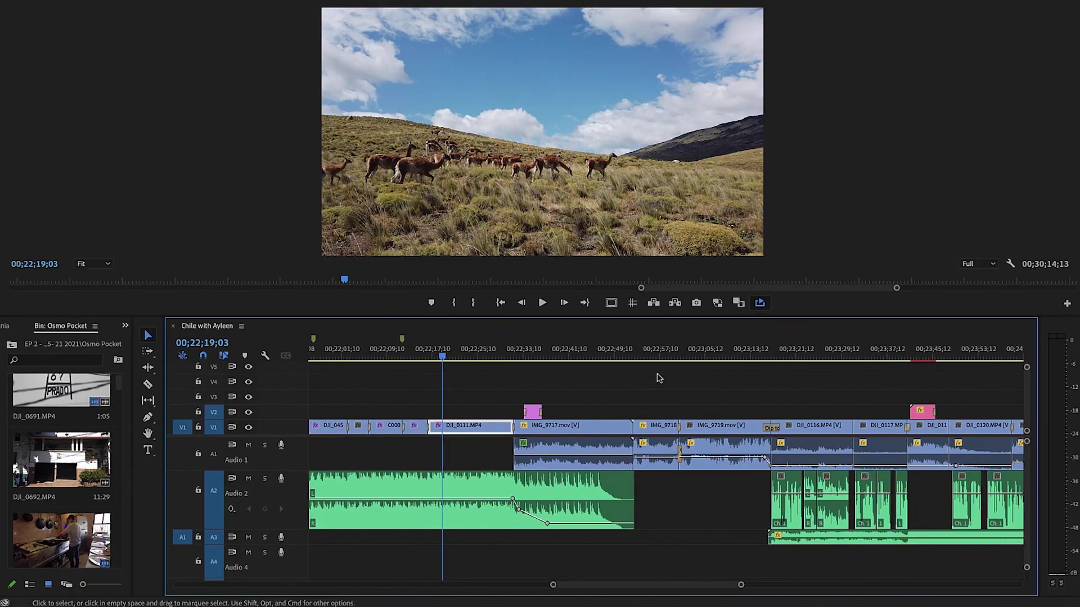
scroll(457, 500, right, 3)
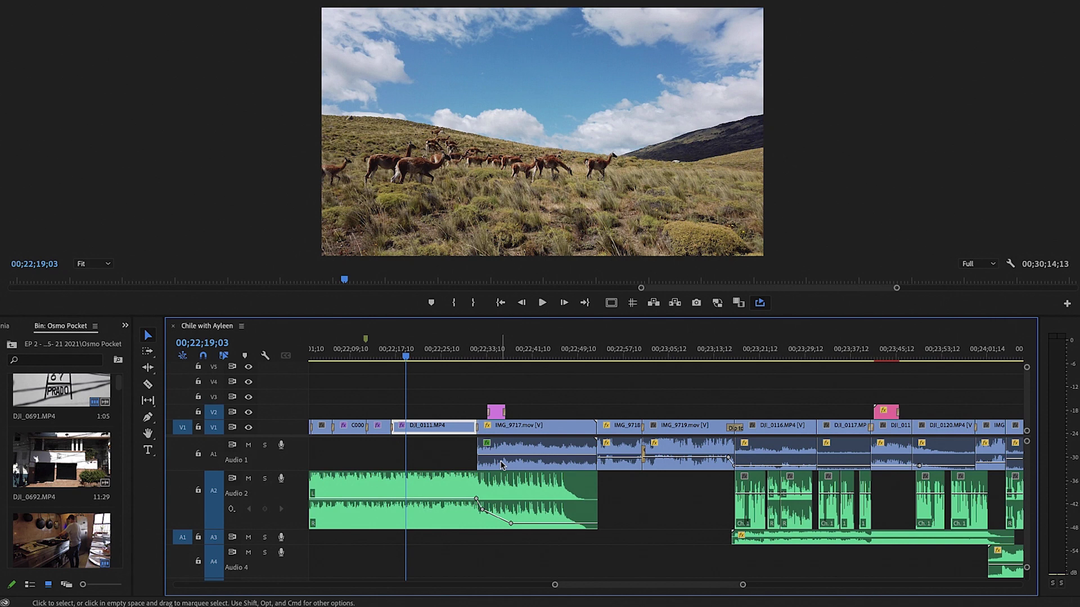
Scrub past the guanaco shot to the DJI_0116 motorcycles at 00;23;18;17 and zoom in there
drag(617, 355, 683, 356)
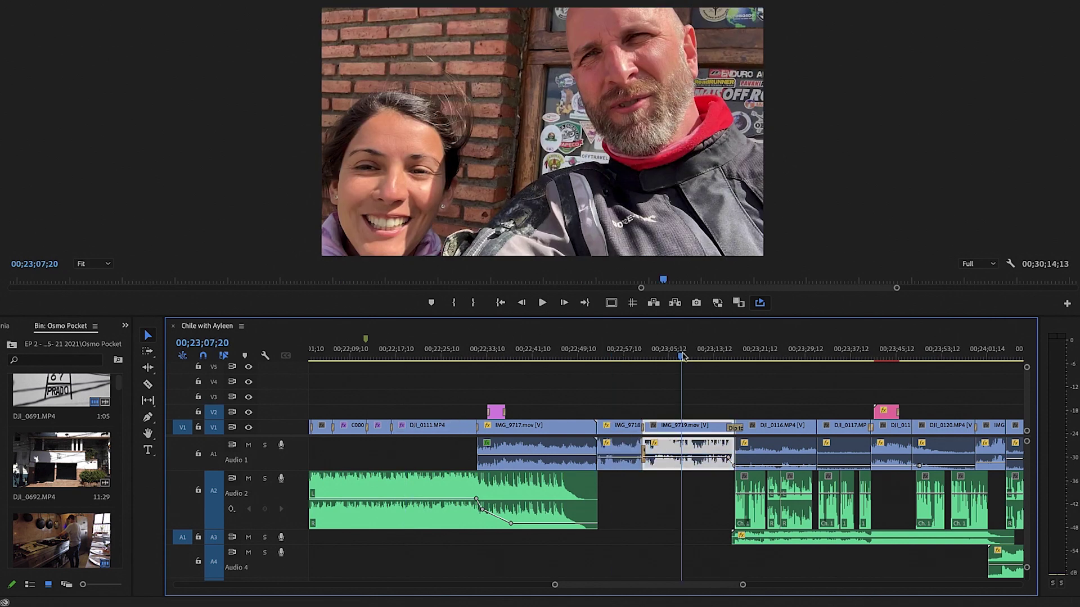
click(744, 353)
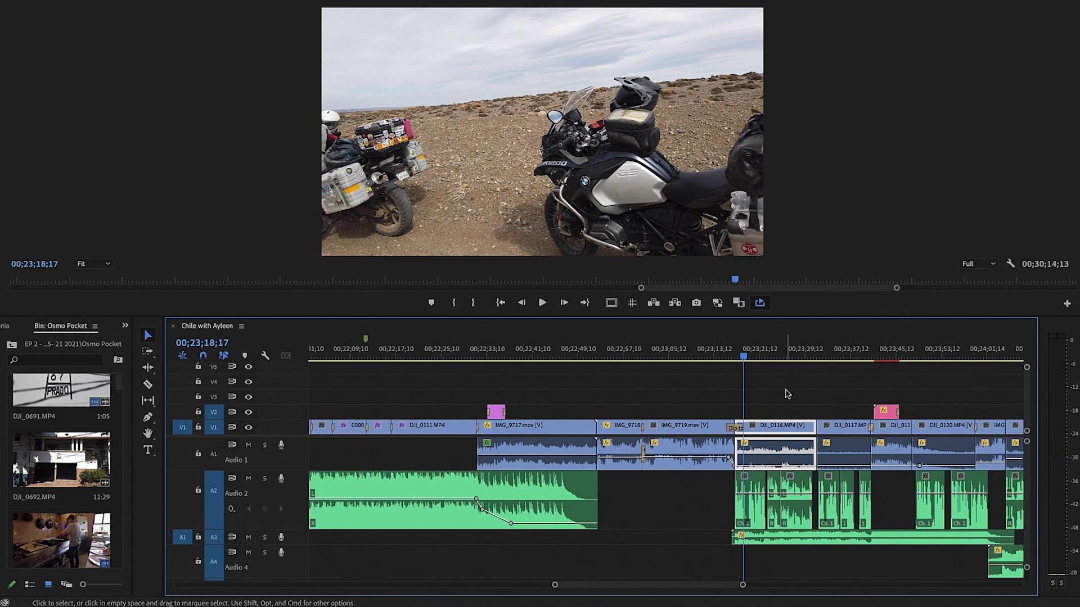
alt+scroll(771, 398, up, 3)
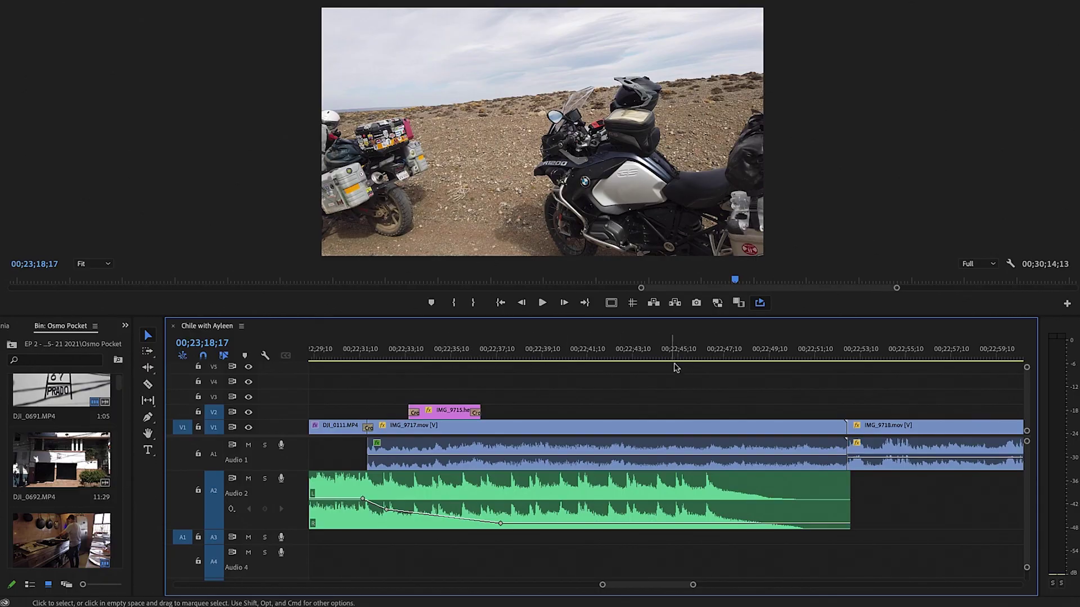
Play through the IMG_9717 talking head with ducked Audio 2 music, then jump to IMG_9718
click(635, 353)
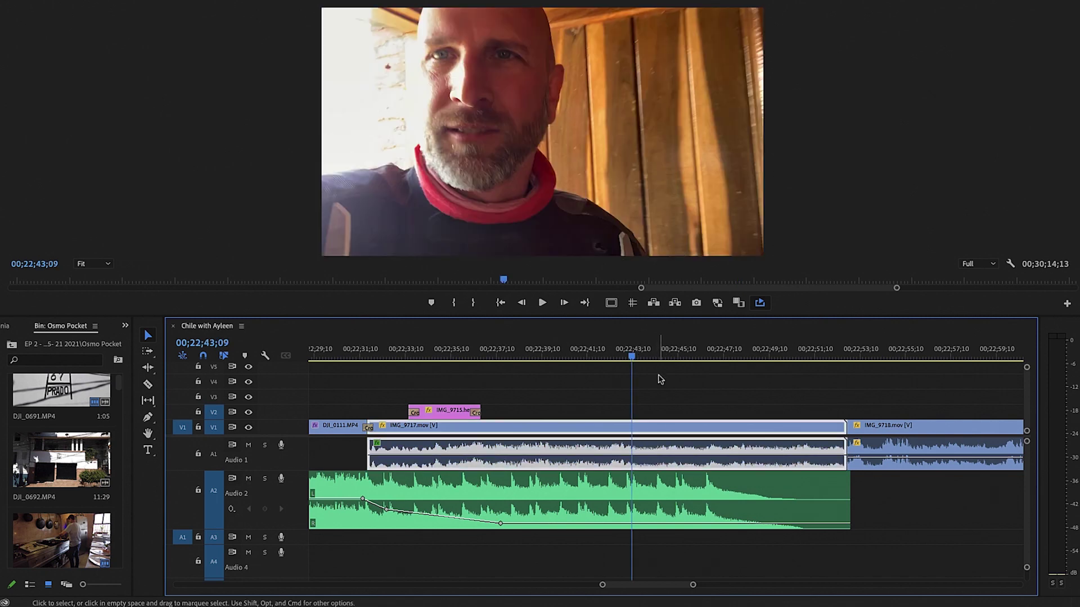
key(minus)
click(478, 353)
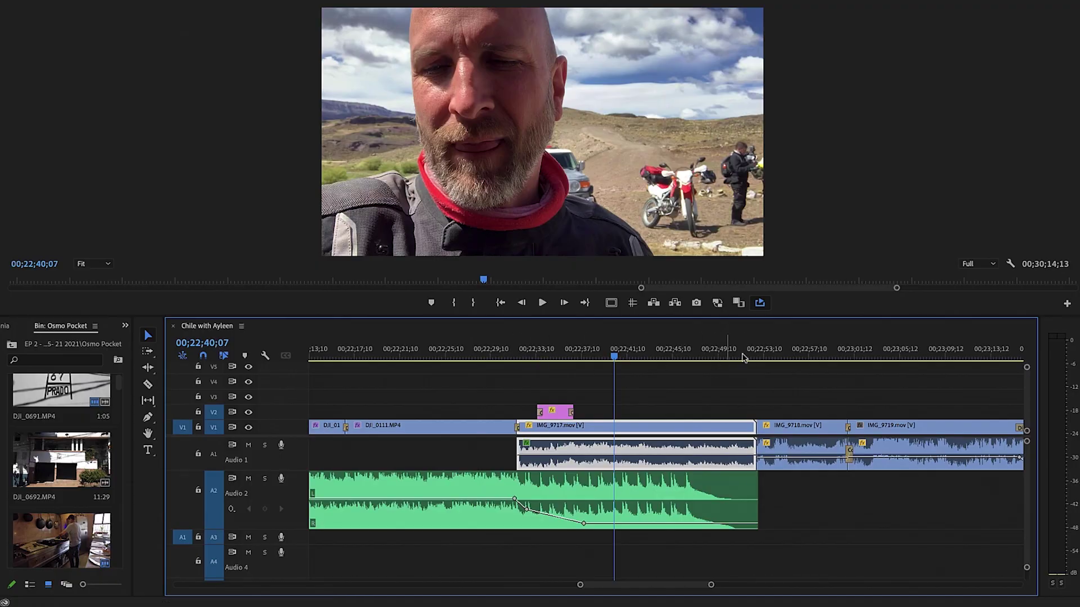
click(757, 356)
scroll(787, 369, down, 4)
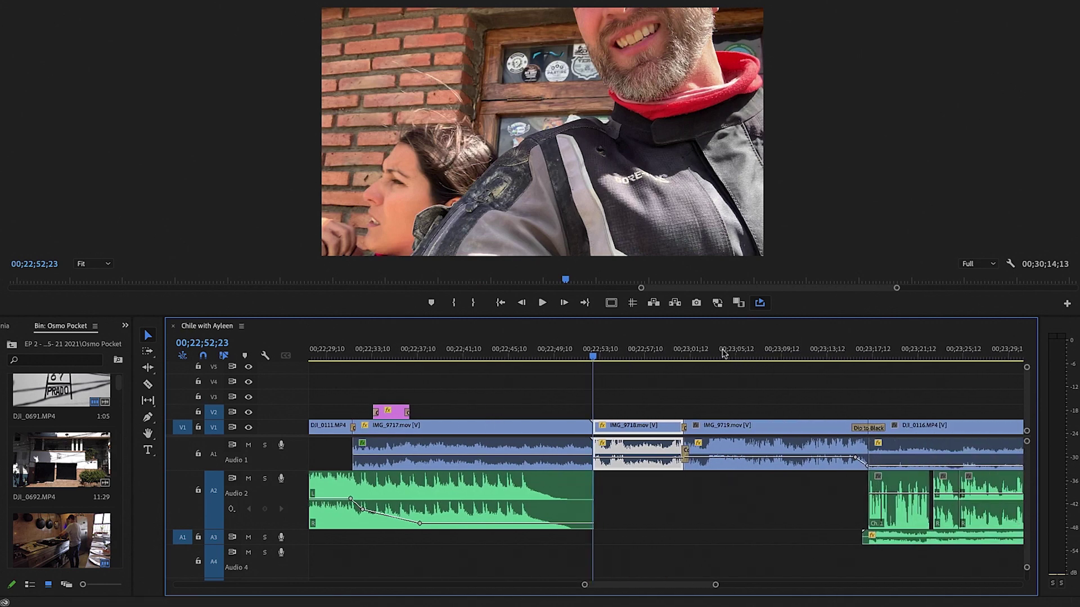
Play from 00;23;01;03 through IMG_9718, IMG_9719 and the Dip to Black into DJI_0116
click(691, 350)
scroll(733, 368, down, 4)
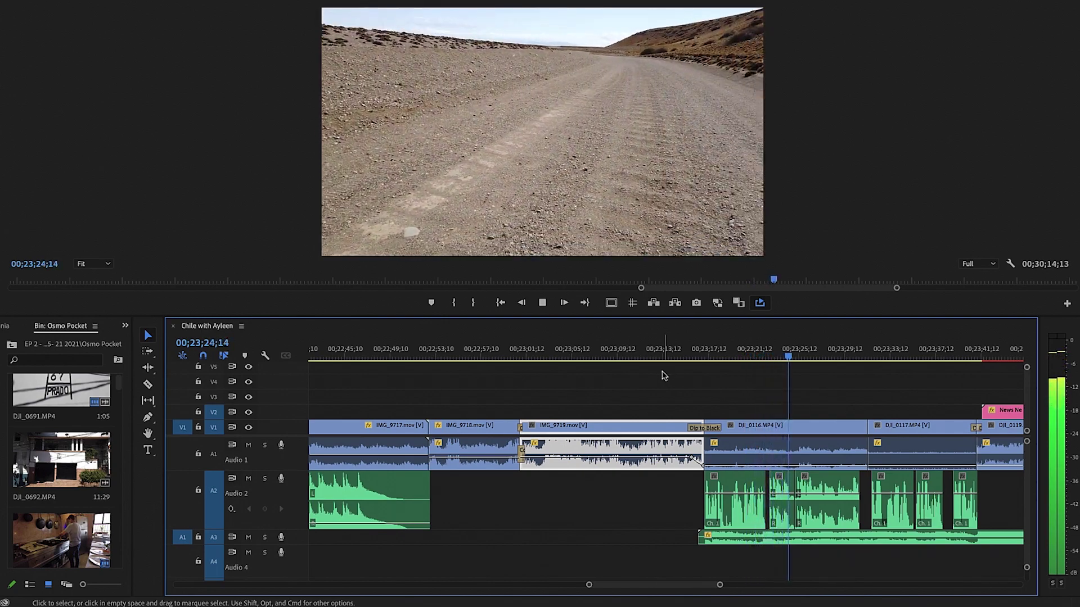
Follow playback through the DJI riding clips to the Santa Cruz Provincial Police title on DJI_0119
scroll(700, 382, right, 10)
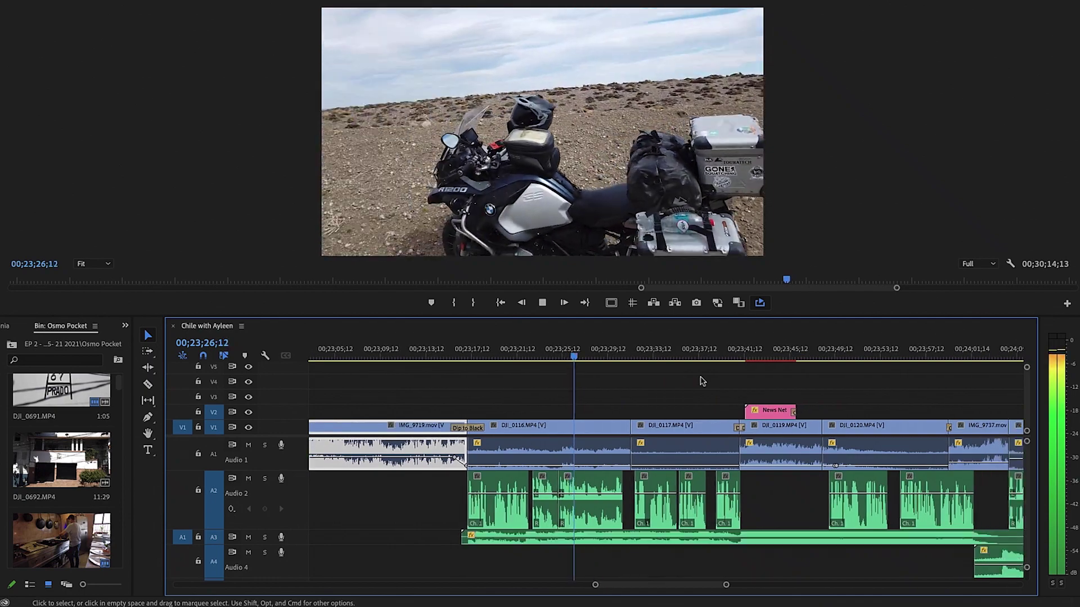
scroll(702, 382, right, 4)
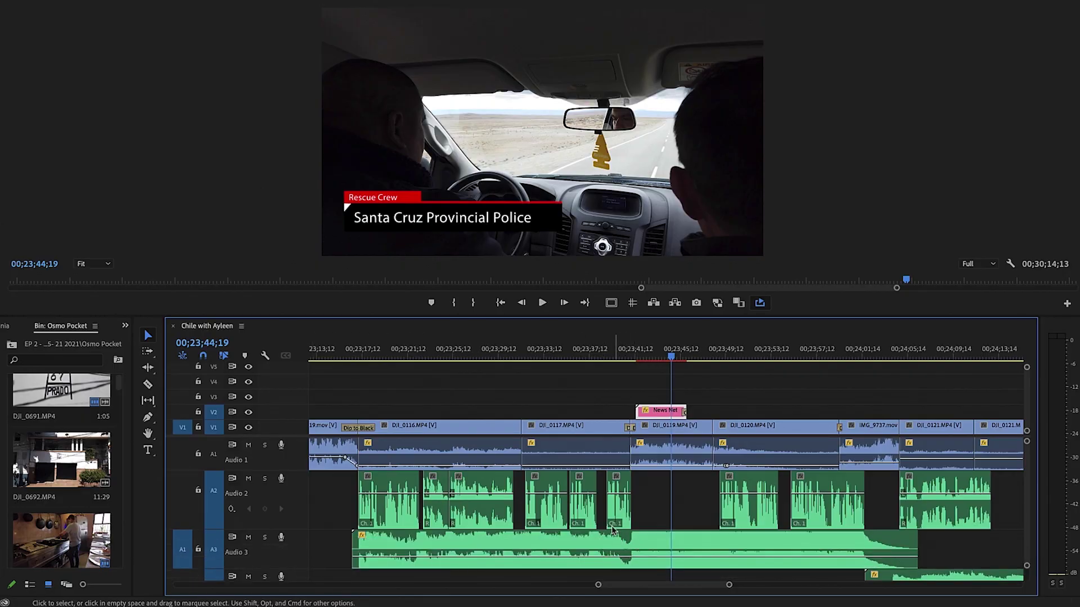
Replay from DJI_0117 past the police lower third, revealing Audio 4, then stop at IMG_9737
click(607, 356)
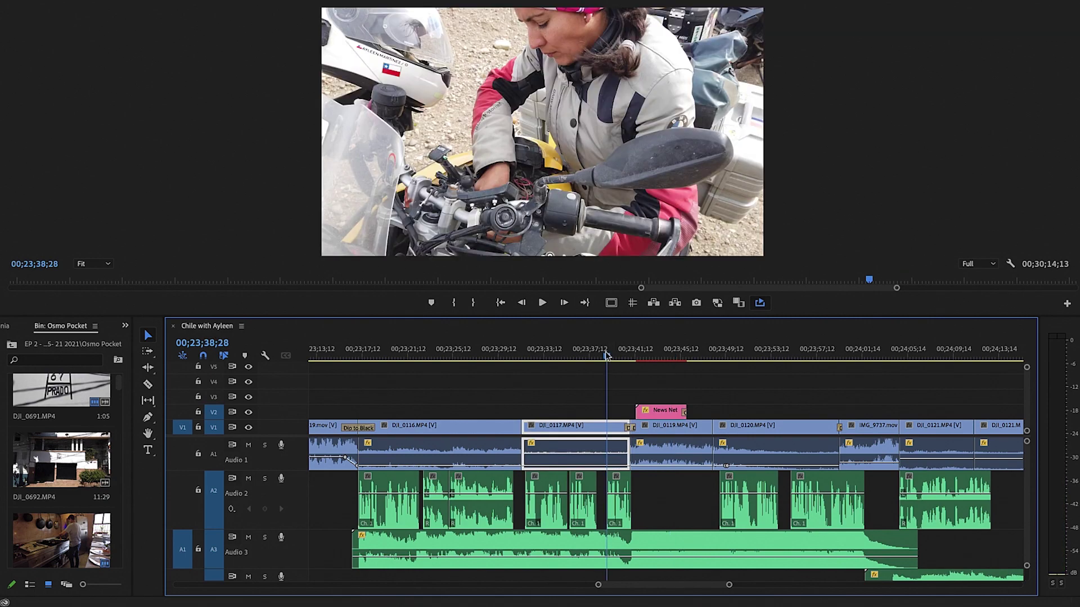
key(space)
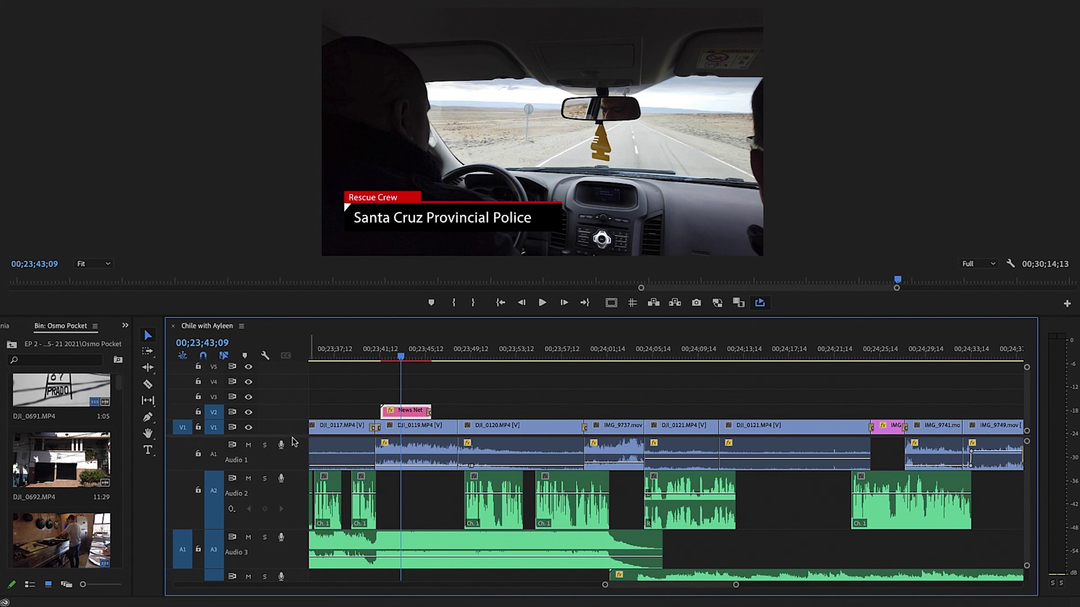
scroll(597, 416, down, 2)
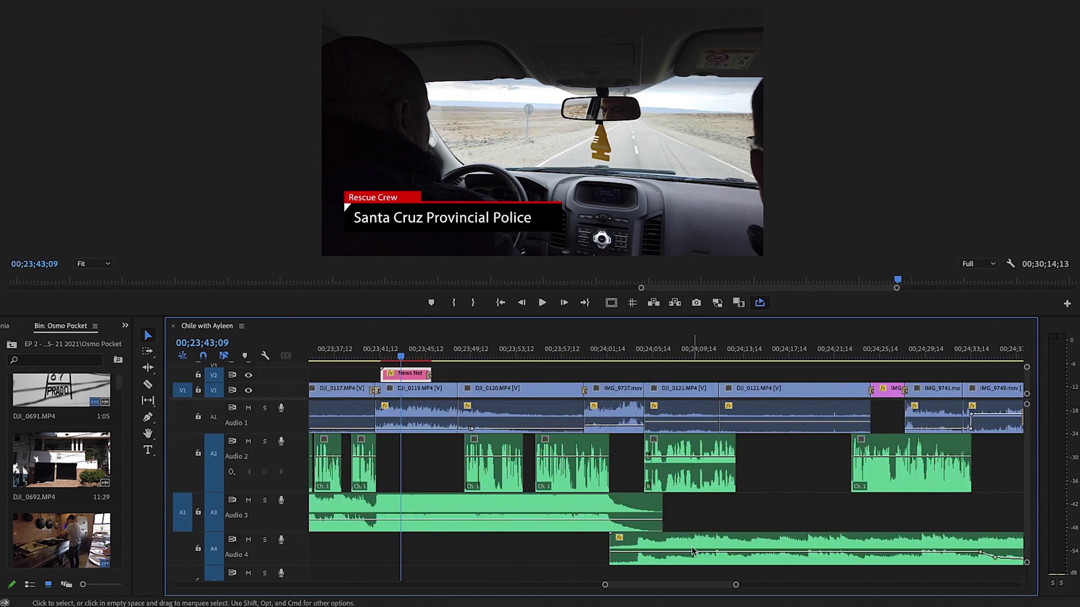
scroll(799, 517, right, 5)
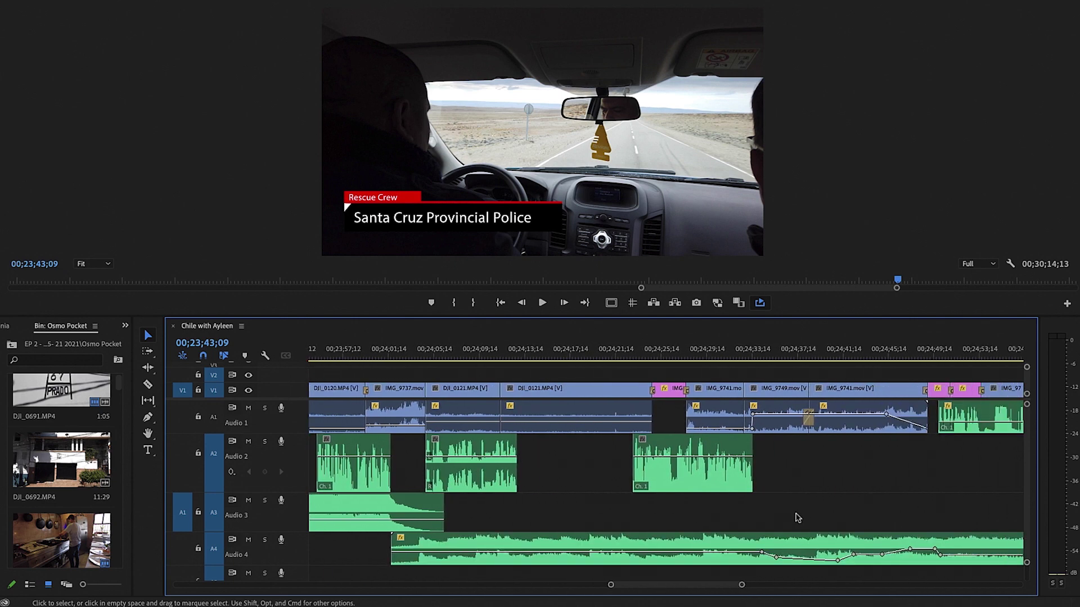
drag(376, 360, 350, 361)
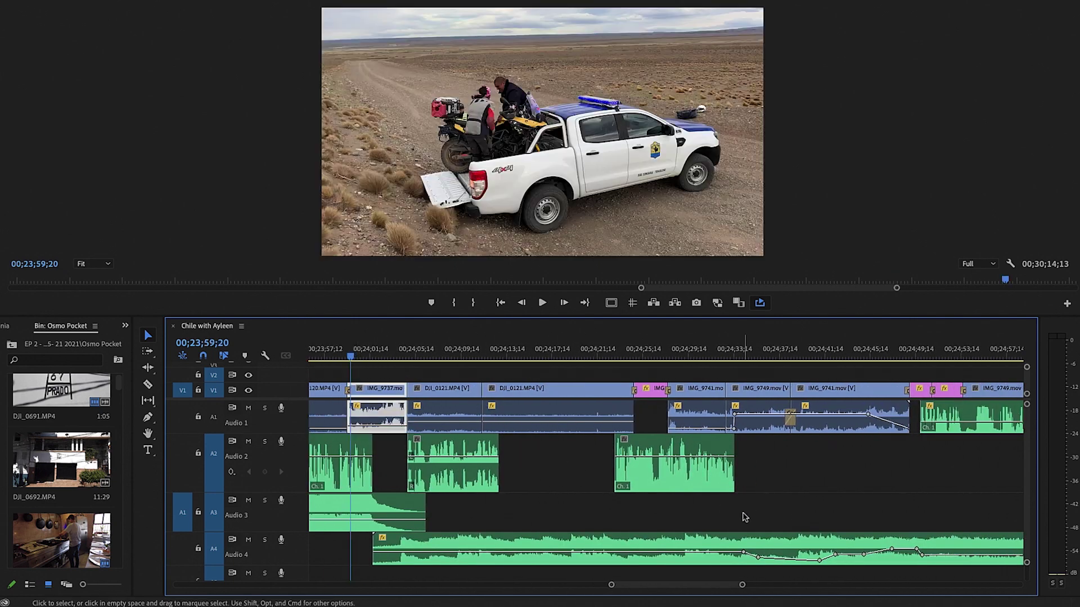
Follow playback from IMG_9737 through the DJI_0121 clips toward IMG_9741
scroll(788, 522, right, 2)
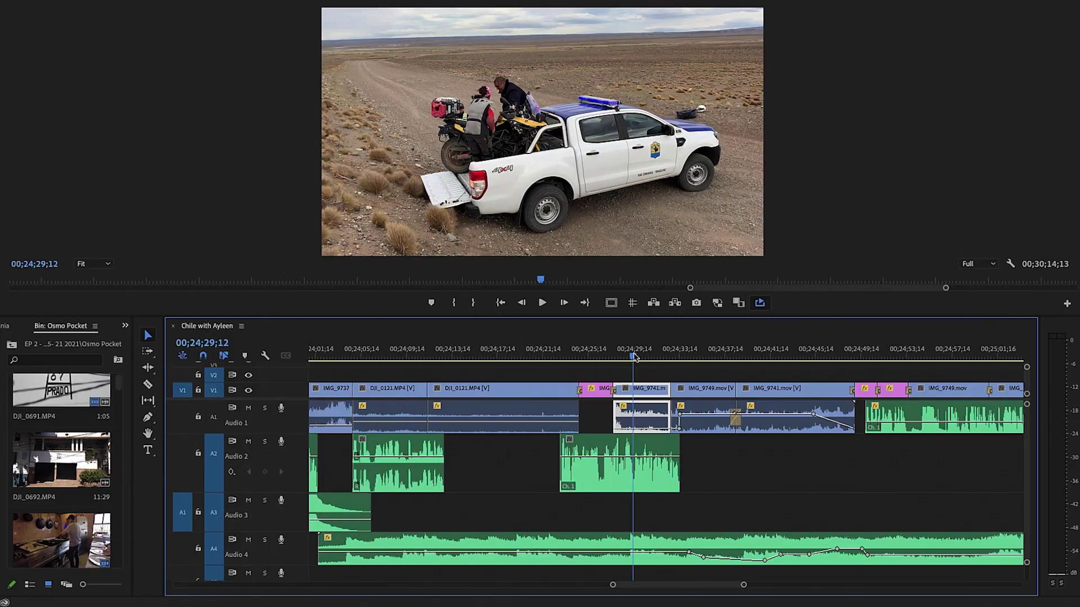
Return to DJI_0121 at 00;24;23;00 to play until the Audio 4 music fades to black
click(560, 354)
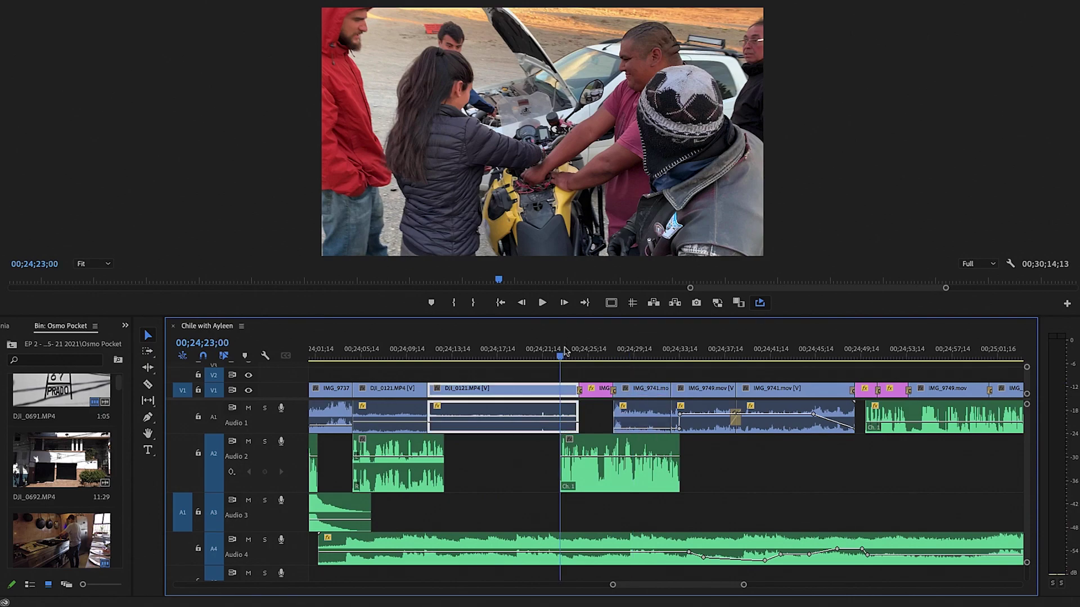